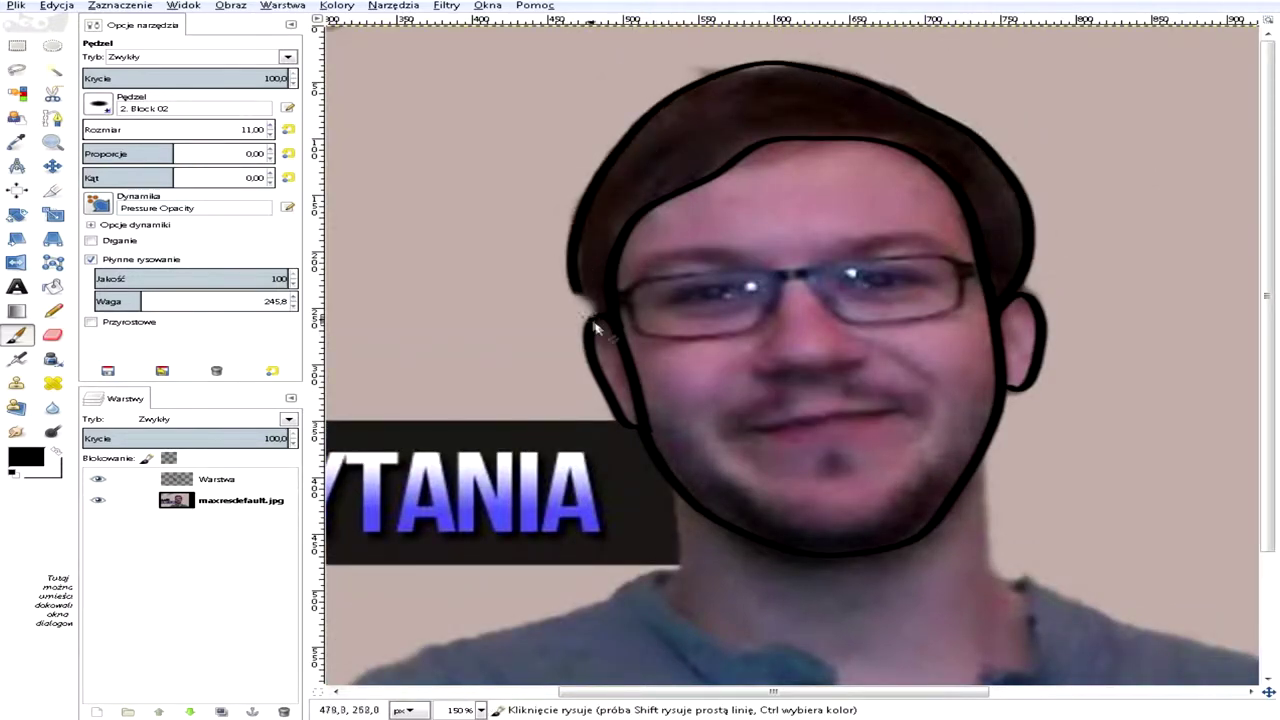
- Trace the glasses frame with its temples, the eyes, nose and mouth in black with the size 11 brush
scroll(684, 314, "up", 2)
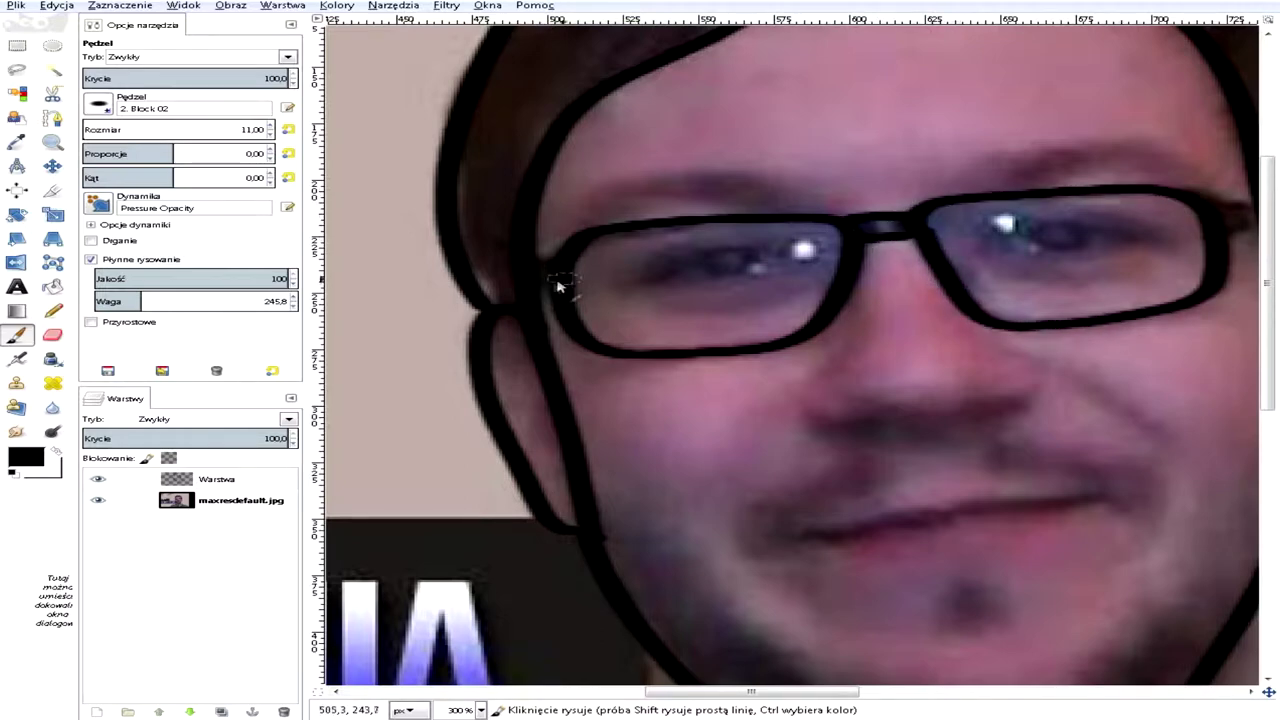
left_click_drag(783, 693, 858, 693)
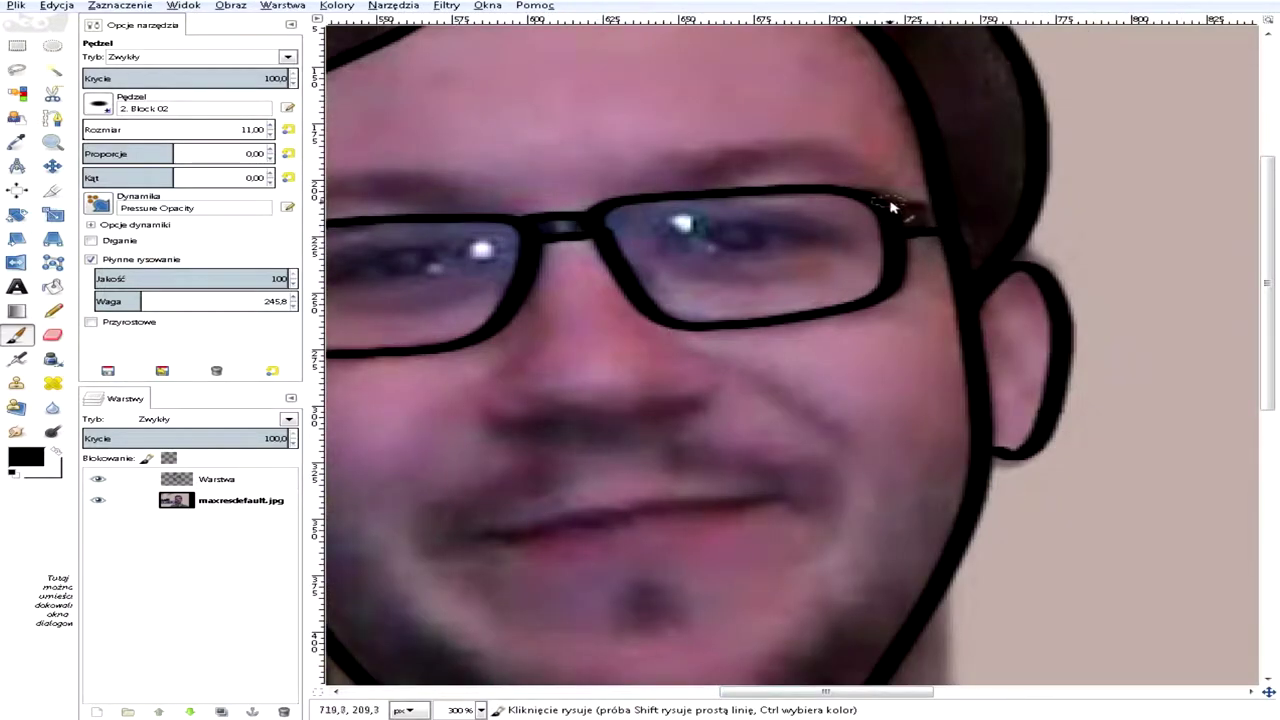
key("ctrl+z")
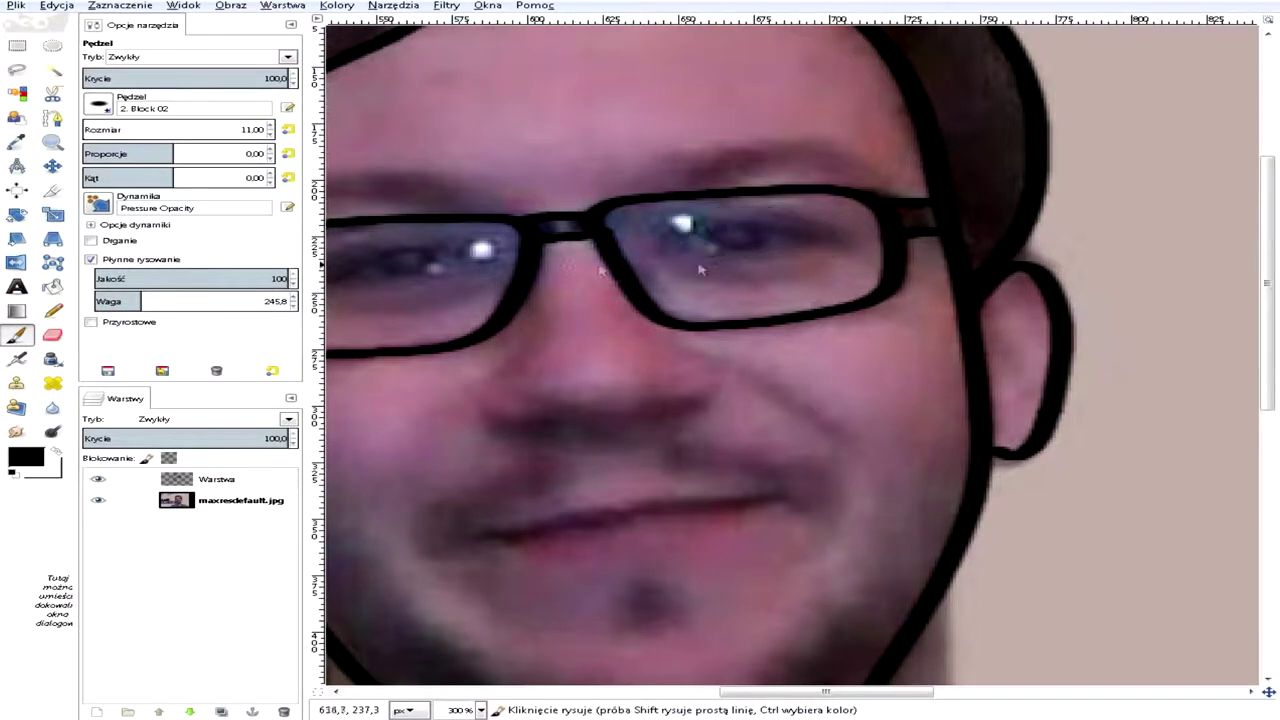
scroll(645, 265, "left", 5)
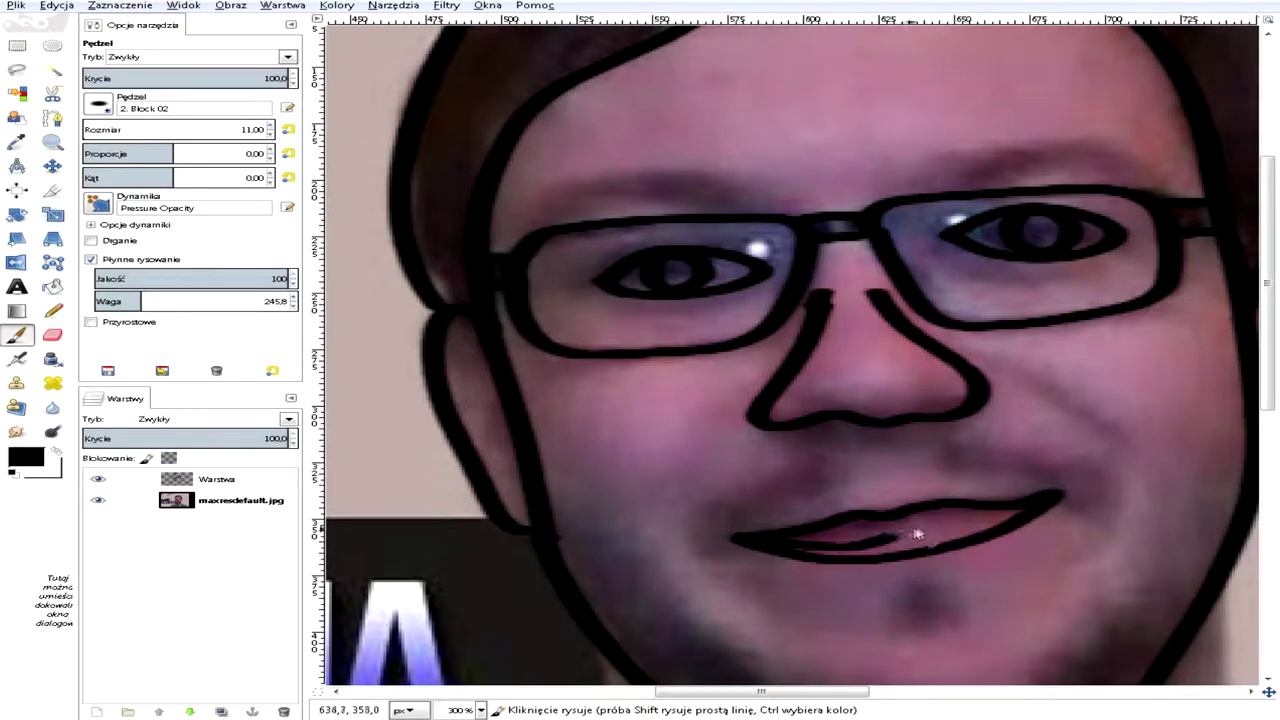
- Draw the cheek crease and trace the neck and the shirt's neckline in black
left_click_drag(1268, 242, 1268, 430)
scroll(1246, 425, "down", 1)
left_click_drag(862, 692, 959, 692)
left_click_drag(957, 205, 963, 256)
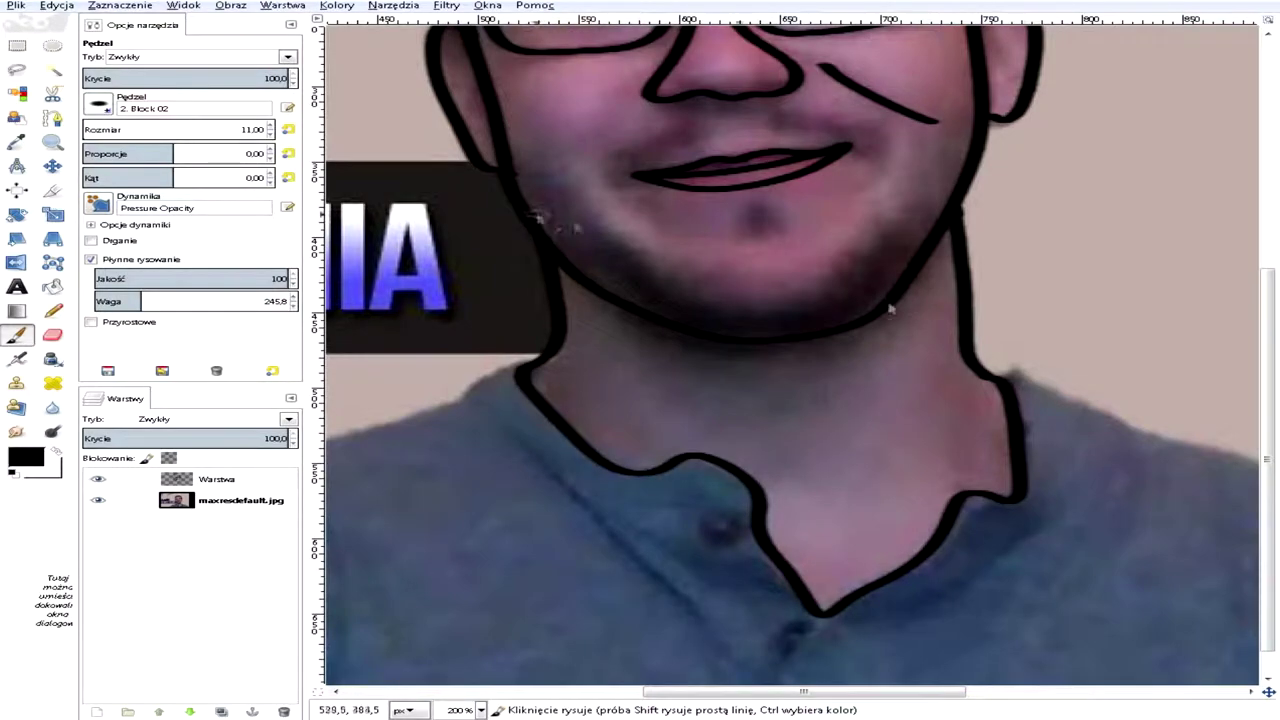
- Trace the shoulder on the image's right side, then add fold lines and the buttons on the shirt
scroll(537, 218, "right", 5)
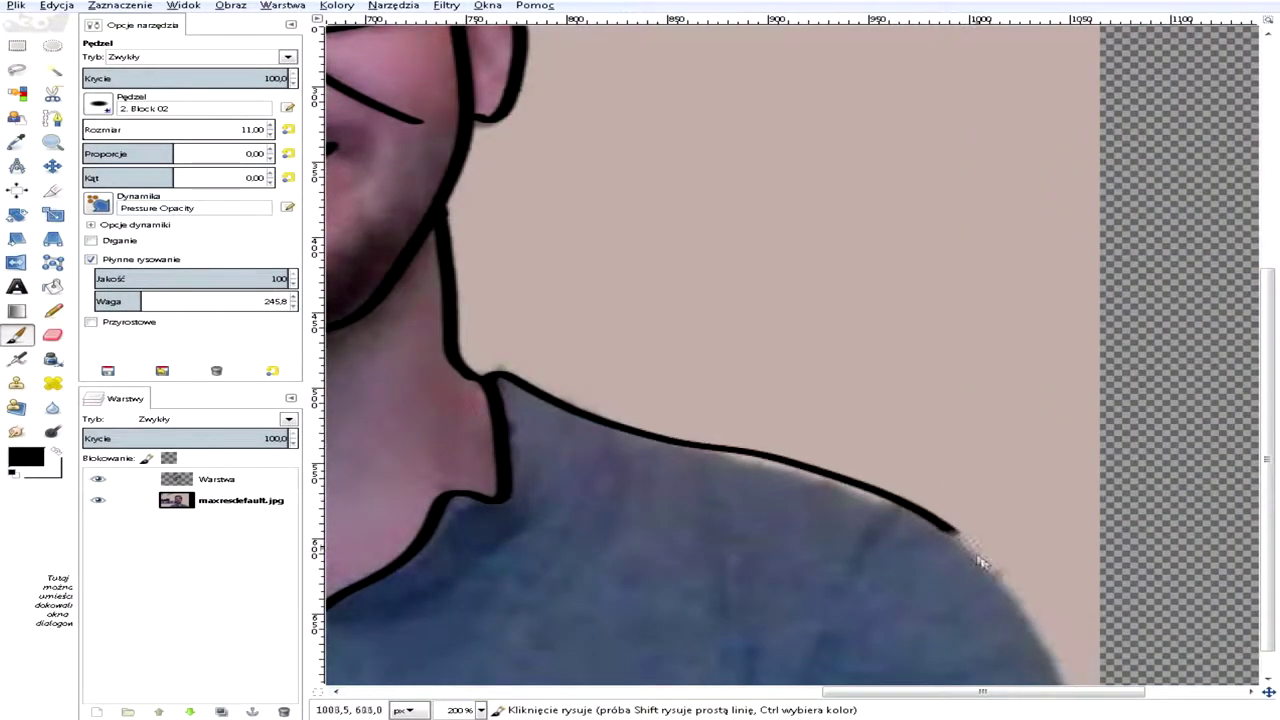
mouse_move(1055, 716)
left_mouse_down()
mouse_move(1055, 662)
mouse_move(1006, 693)
left_mouse_up()
left_click_drag(1059, 478, 1036, 499)
scroll(903, 665, "left", 2)
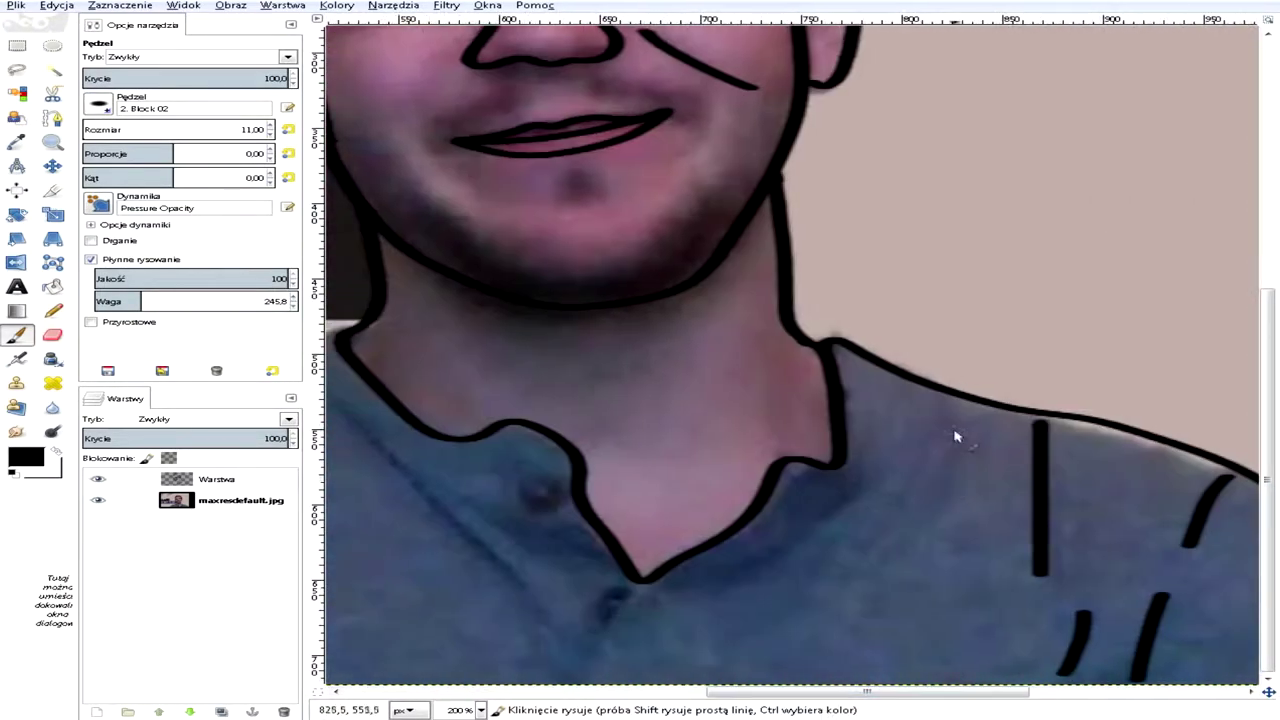
scroll(760, 595, "left", 2)
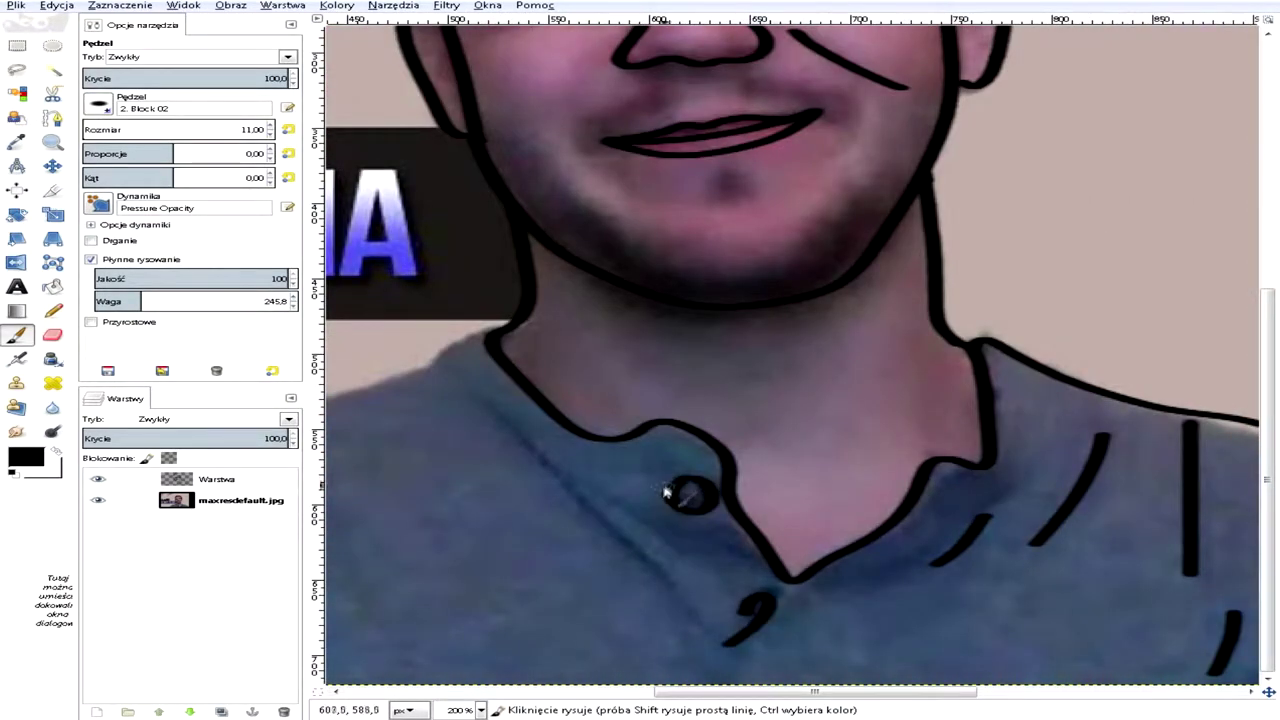
- Draw the fold lines on the image's left sleeve and beside the collar, and trace that shoulder's outline
scroll(622, 543, "left", 6)
left_click_drag(458, 606, 495, 610)
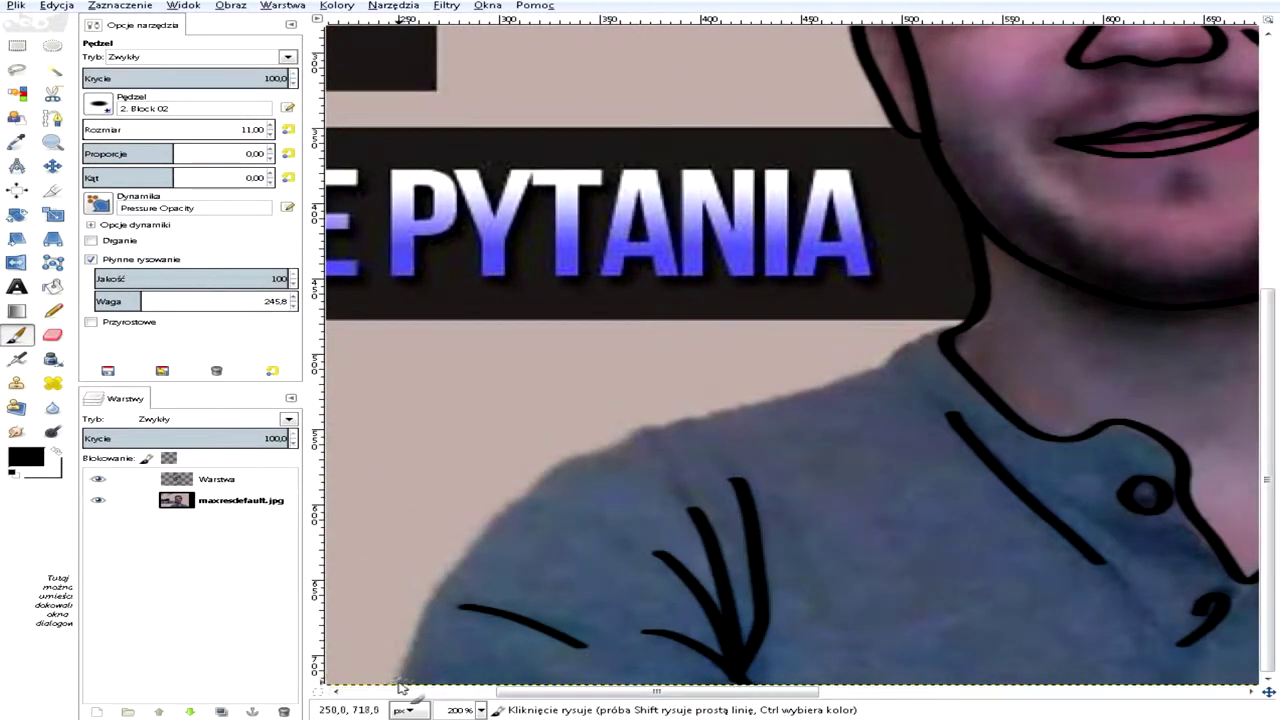
scroll(460, 220, "right", 5)
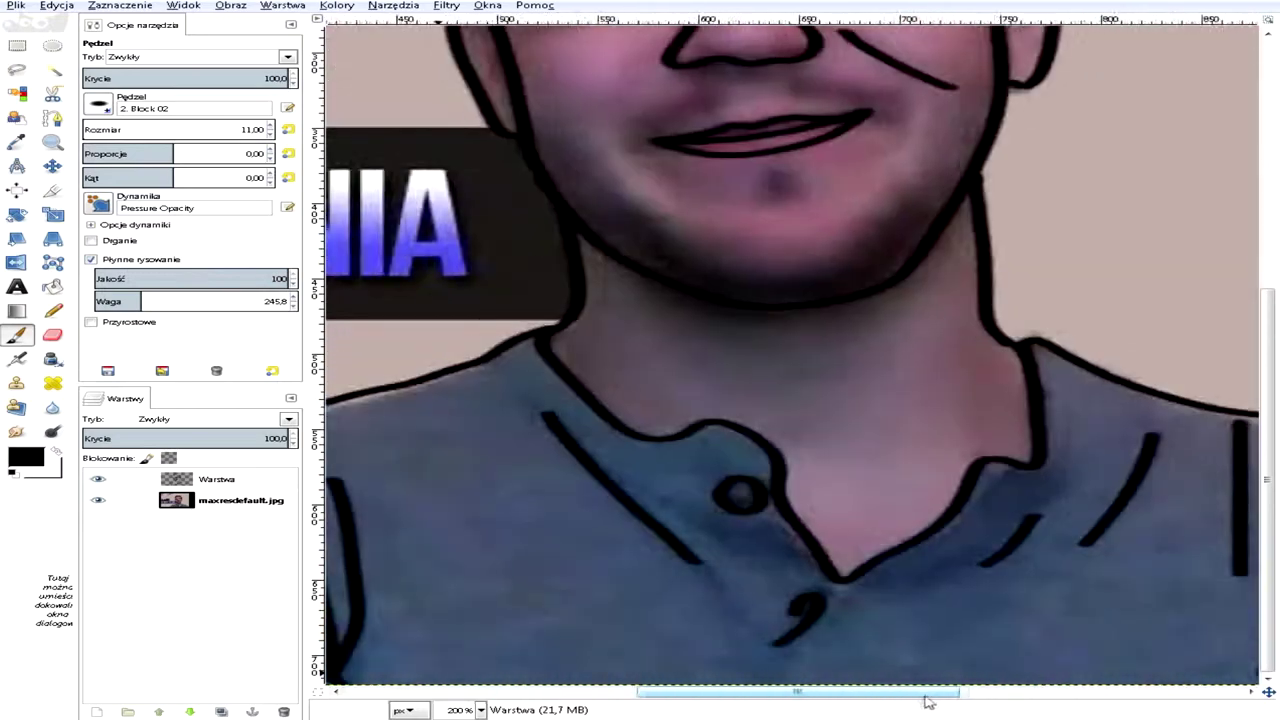
- Outline the eyebrows above the glasses with the black brush
scroll(600, 180, "up", 4)
key("u")
key("ctrl+z")
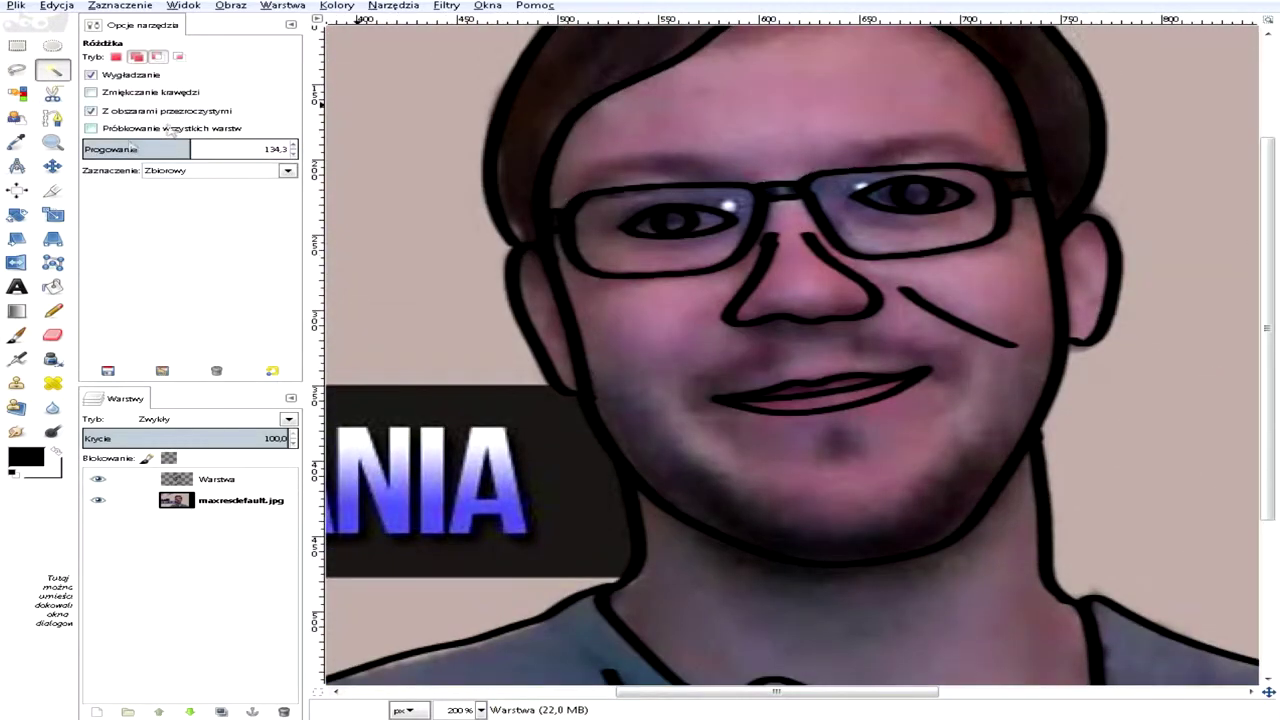
left_click(16, 335)
scroll(688, 162, "up", 1)
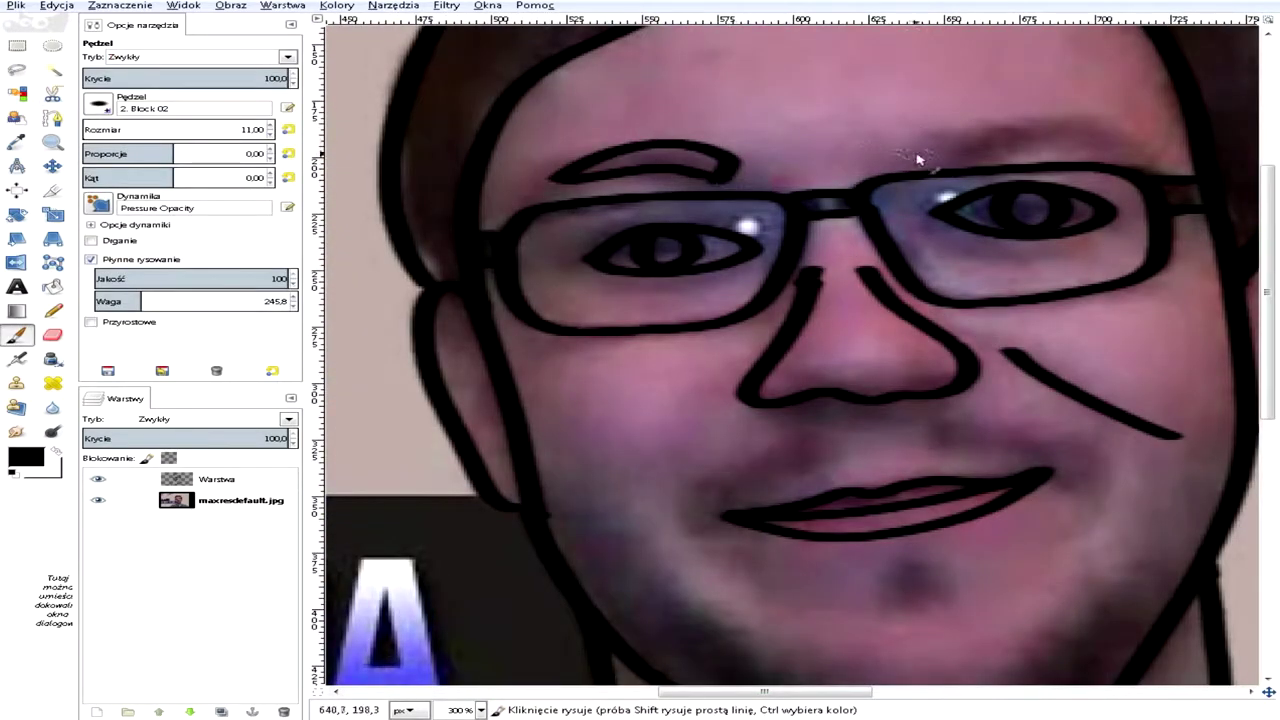
- Fuzzy-select the face inside the black outlines and sample its skin tone from the maxresdefault.jpg layer
left_click(53, 70)
left_click(706, 130)
left_click(706, 368)
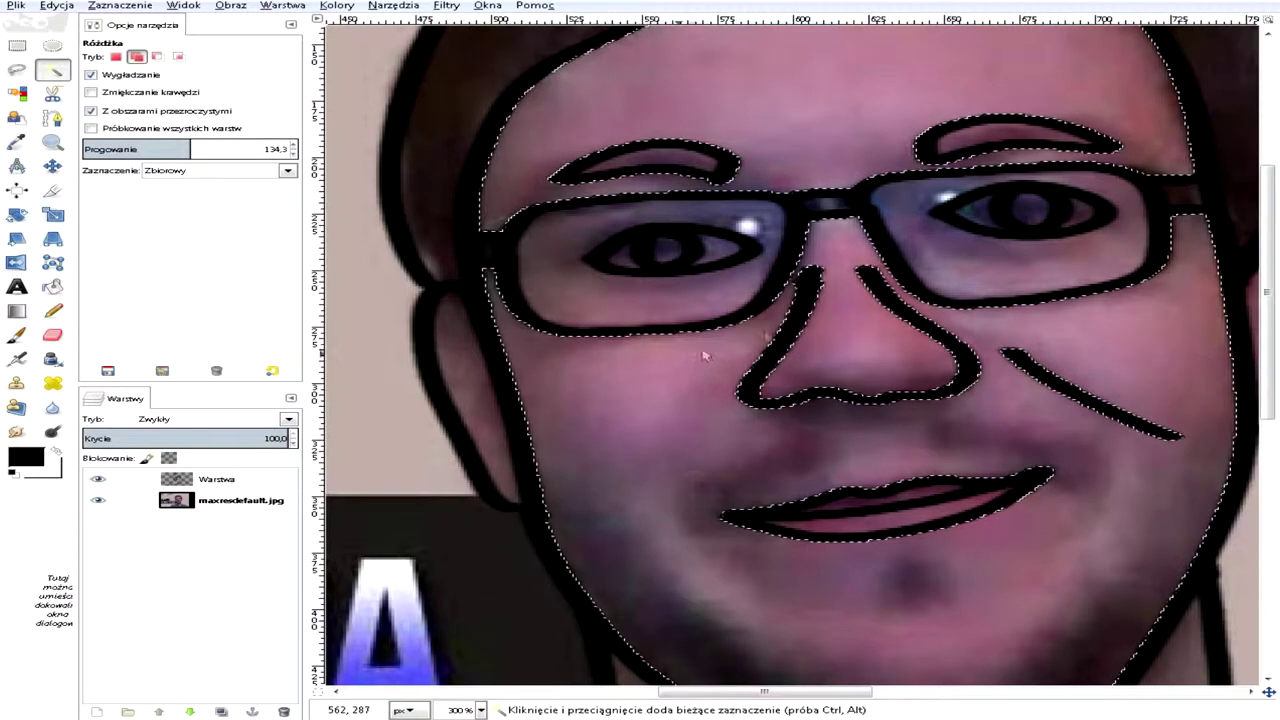
left_click(17, 142)
left_click(230, 500)
left_click(1180, 315)
- Paint the selected face with the sampled skin tone on the Warstwa layer, using brush size 127.25
left_click(17, 335)
left_click(216, 479)
left_click(105, 129)
mouse_move(595, 498)
left_mouse_down()
mouse_move(627, 197)
mouse_move(738, 204)
mouse_move(906, 603)
mouse_move(1268, 479)
left_mouse_up()
mouse_move(700, 520)
left_mouse_down()
mouse_move(1177, 149)
mouse_move(1120, 90)
left_mouse_up()
left_click_drag(1268, 330, 1268, 176)
mouse_move(1130, 250)
left_mouse_down()
mouse_move(965, 485)
mouse_move(1005, 86)
mouse_move(700, 160)
left_mouse_up()
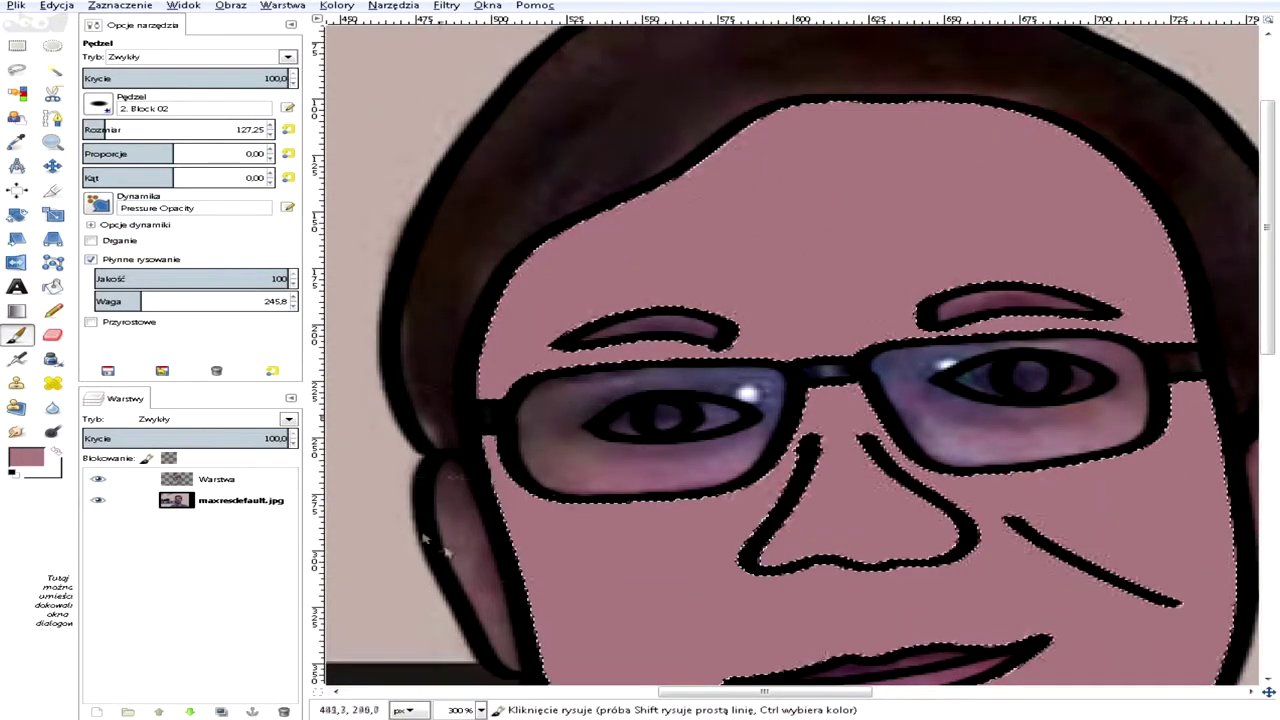
- Fuzzy-select the insides of both ears and the neck area down to the collar
left_click(53, 70)
left_click(486, 577)
left_click_drag(850, 692, 992, 692)
left_click(914, 514)
left_click_drag(1268, 230, 1268, 448)
left_click(660, 463)
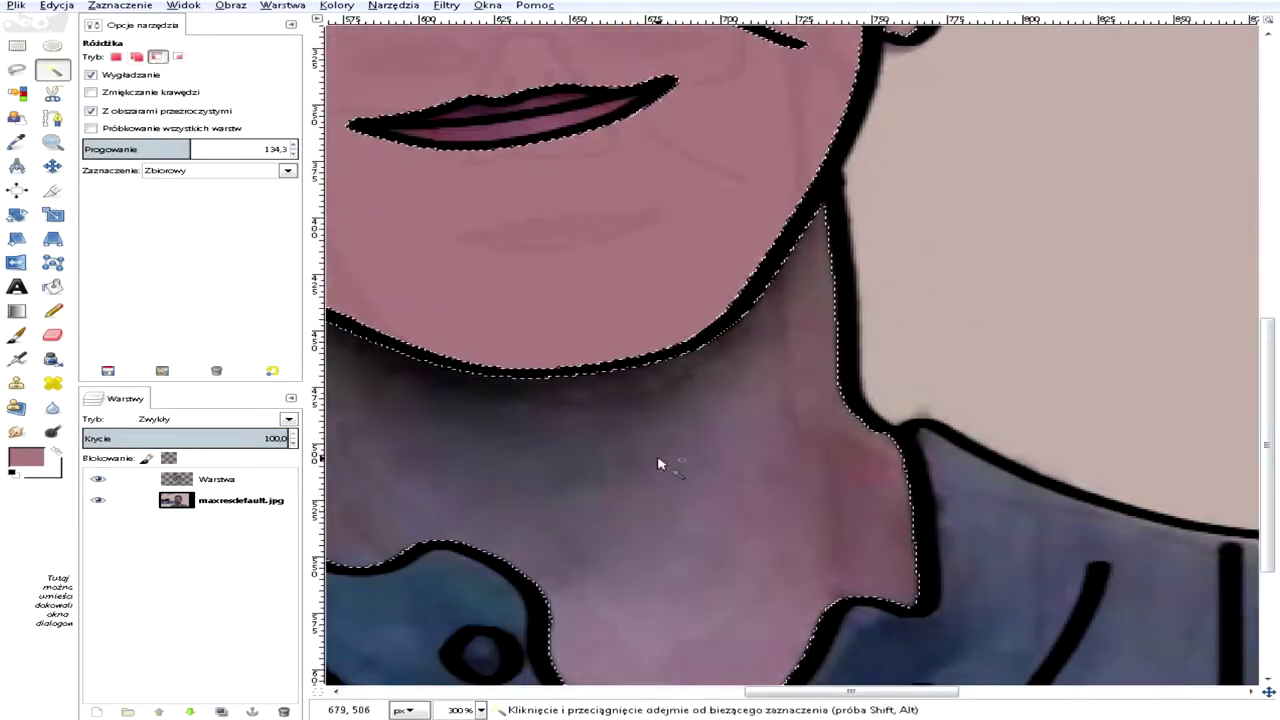
- Choose a slightly darker skin tone and paint the neck and both ears with it
scroll(660, 463, "down", 2)
left_click(26, 457)
left_click(985, 459)
left_click(1136, 555)
left_click(17, 358)
left_click(17, 335)
mouse_move(480, 440)
left_mouse_down()
mouse_move(560, 389)
mouse_move(766, 360)
mouse_move(735, 350)
left_mouse_up()
scroll(815, 345, "up", 3)
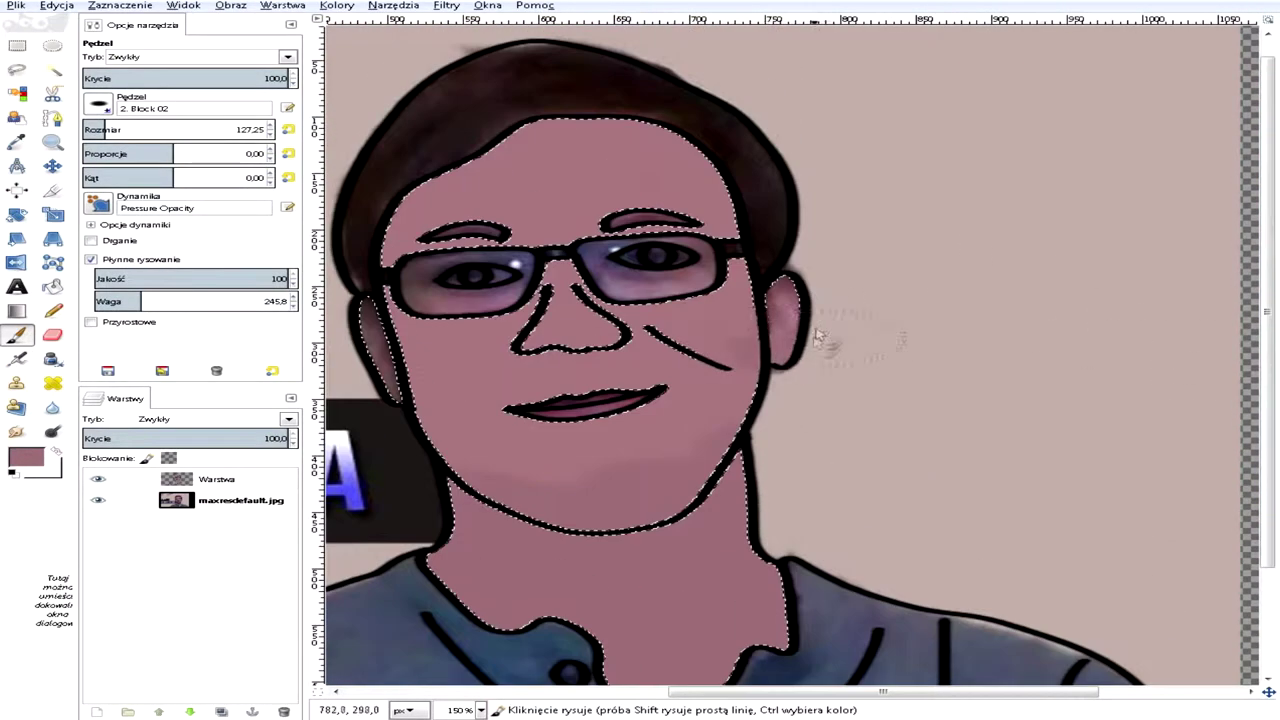
scroll(563, 507, "left", 4)
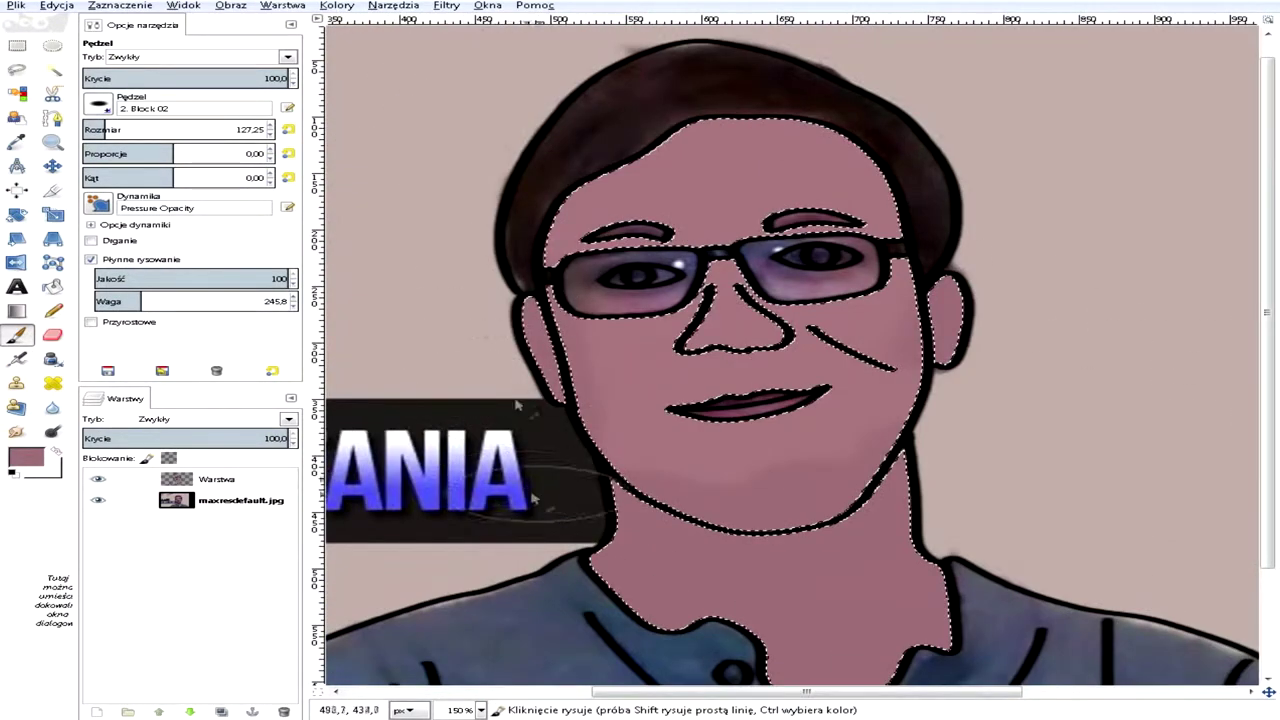
- Fuzzy-select the hair, sample its colour from the photo layer and adjust the foreground colour to 3b2226
key("u")
left_click(607, 132)
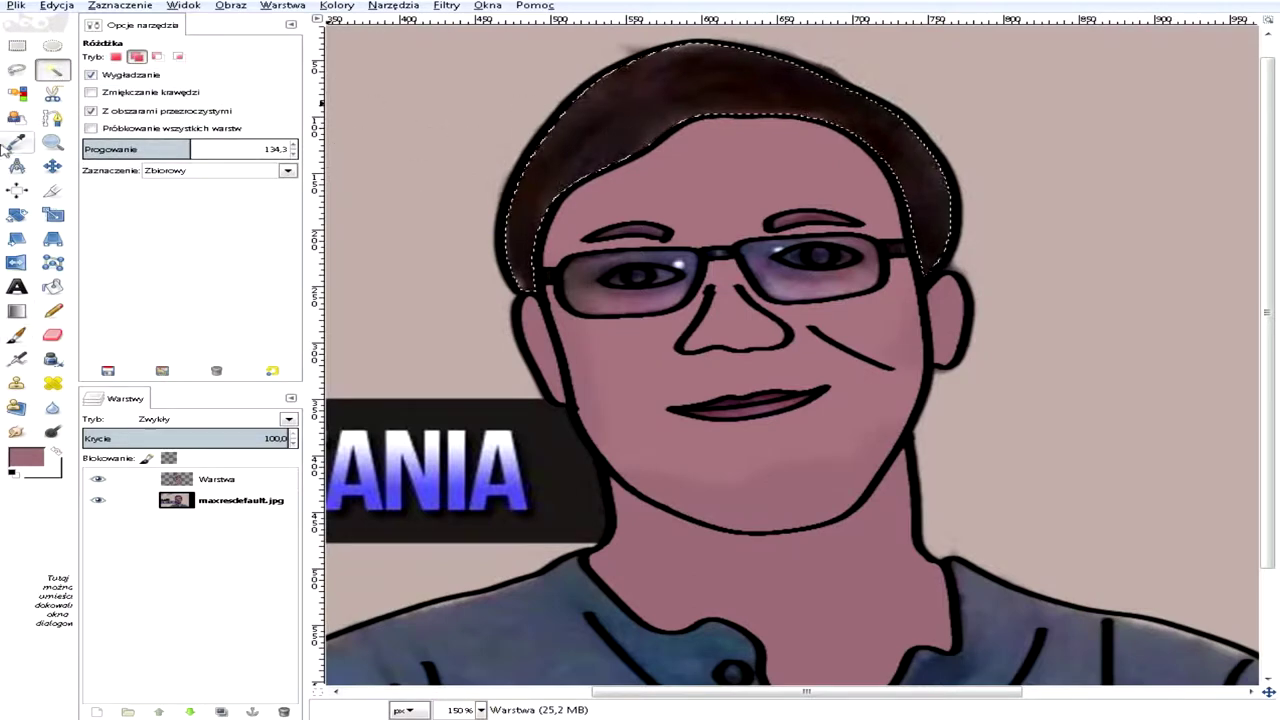
left_click(17, 142)
left_click(240, 500)
left_click(588, 148)
left_click(26, 457)
left_click_drag(922, 456, 932, 443)
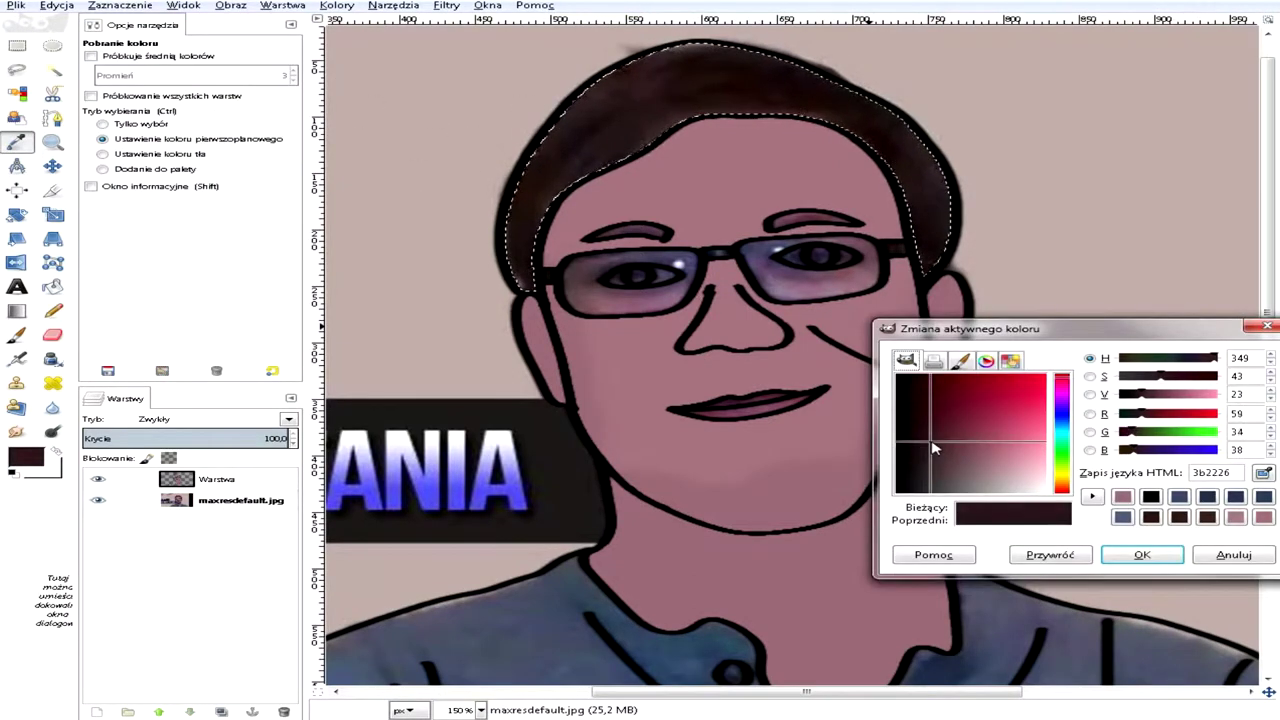
left_click(1142, 554)
- Paint the selected hair dark brown with the size 127.25 brush and clear the selection
key("p")
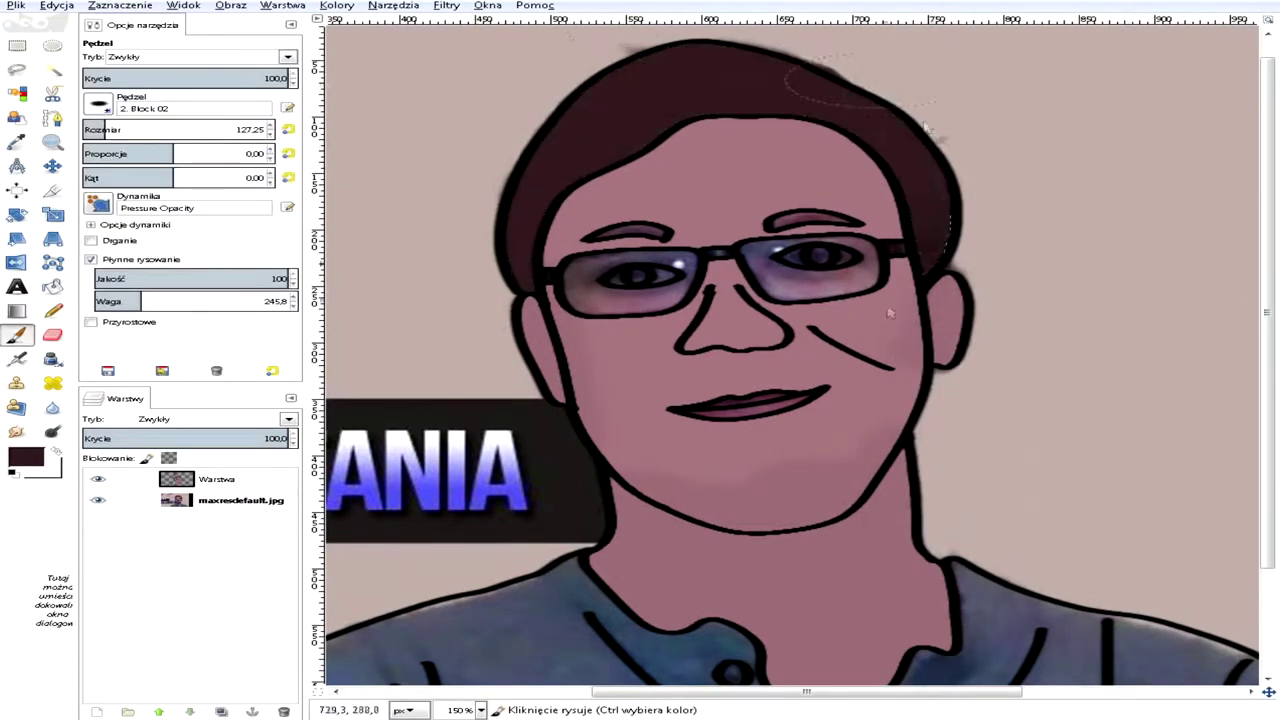
key("ctrl+shift+a")
key("u")
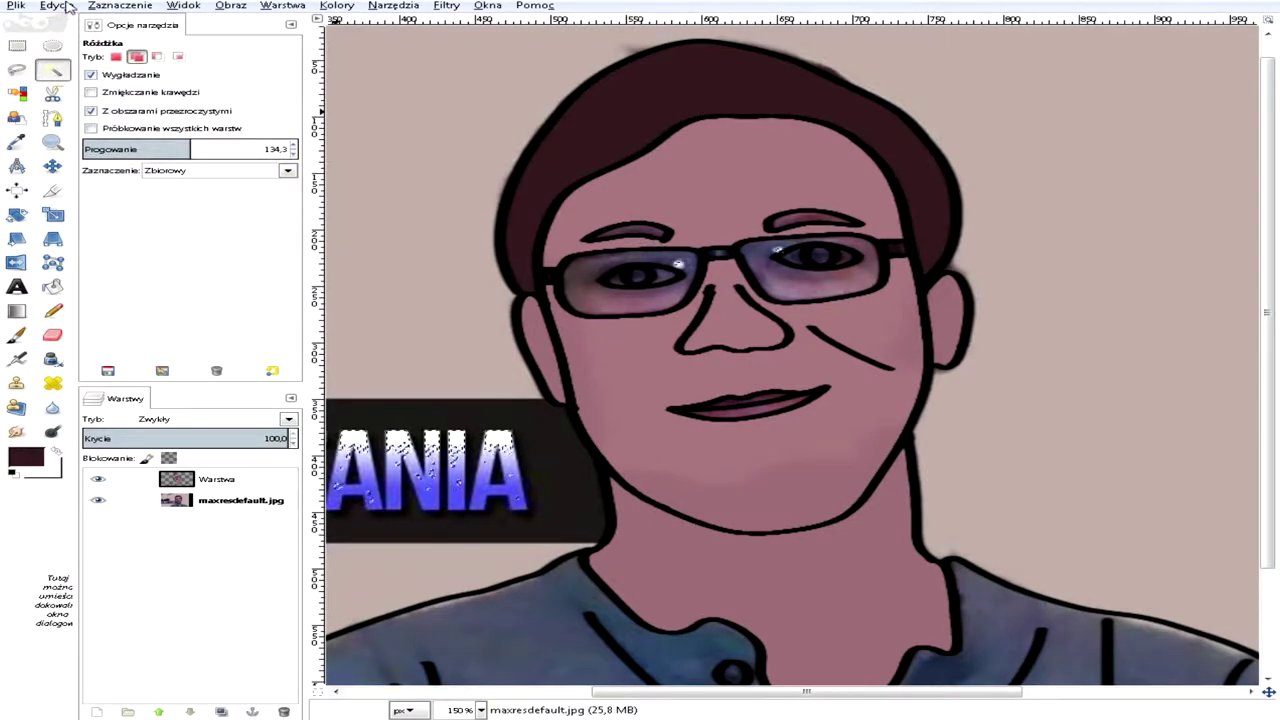
- Reselect the hair area on the Warstwa layer, paint it dark brown there and clear the selection
left_click(198, 479)
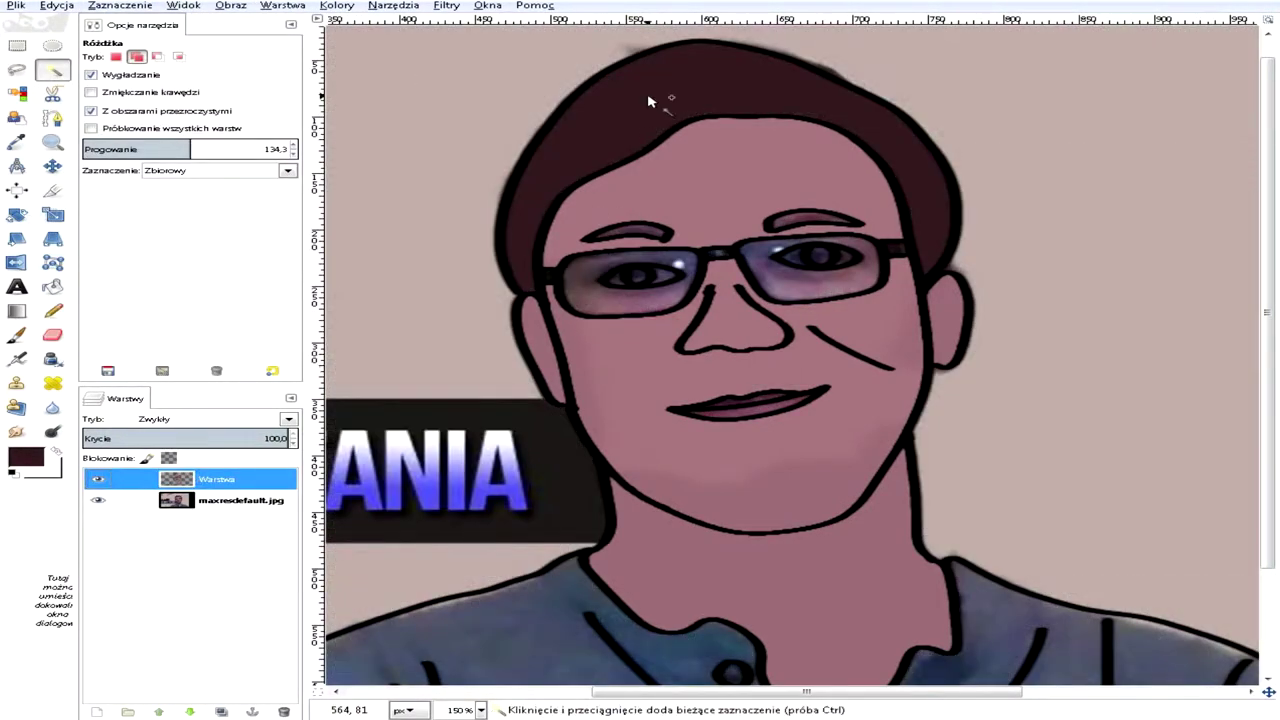
left_click(648, 101)
key("p")
left_click(99, 500)
left_click(99, 500)
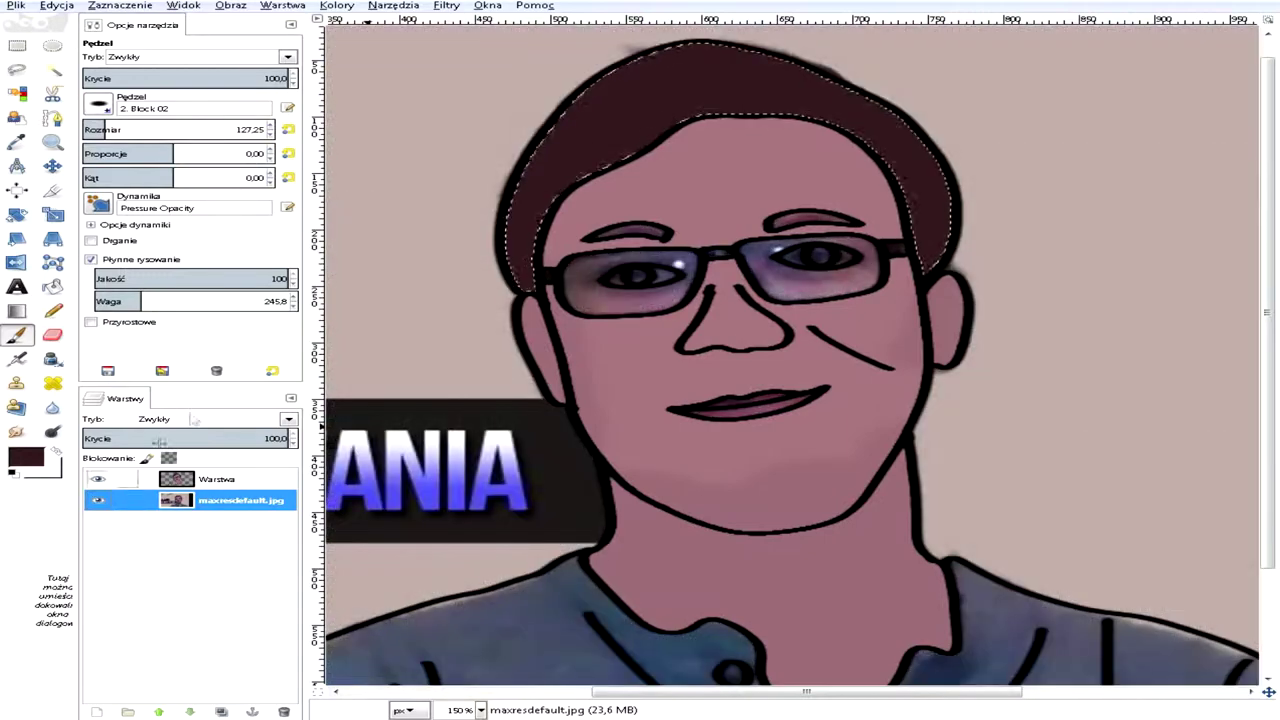
left_click(198, 479)
left_click(53, 70)
left_click(120, 6)
left_click(120, 43)
left_click(643, 234)
left_click(57, 6)
left_click(62, 24)
- Fuzzy-select the insides of both eyebrows on the Warstwa layer
left_click(205, 479)
left_click(646, 234)
left_click(808, 220)
- Sample the hair colour from the photo layer, adjust it to a dark brown and paint both eyebrows
left_click(17, 142)
left_click(240, 500)
left_click(528, 240)
left_click(30, 460)
left_click(920, 446)
left_click(1141, 555)
key("p")
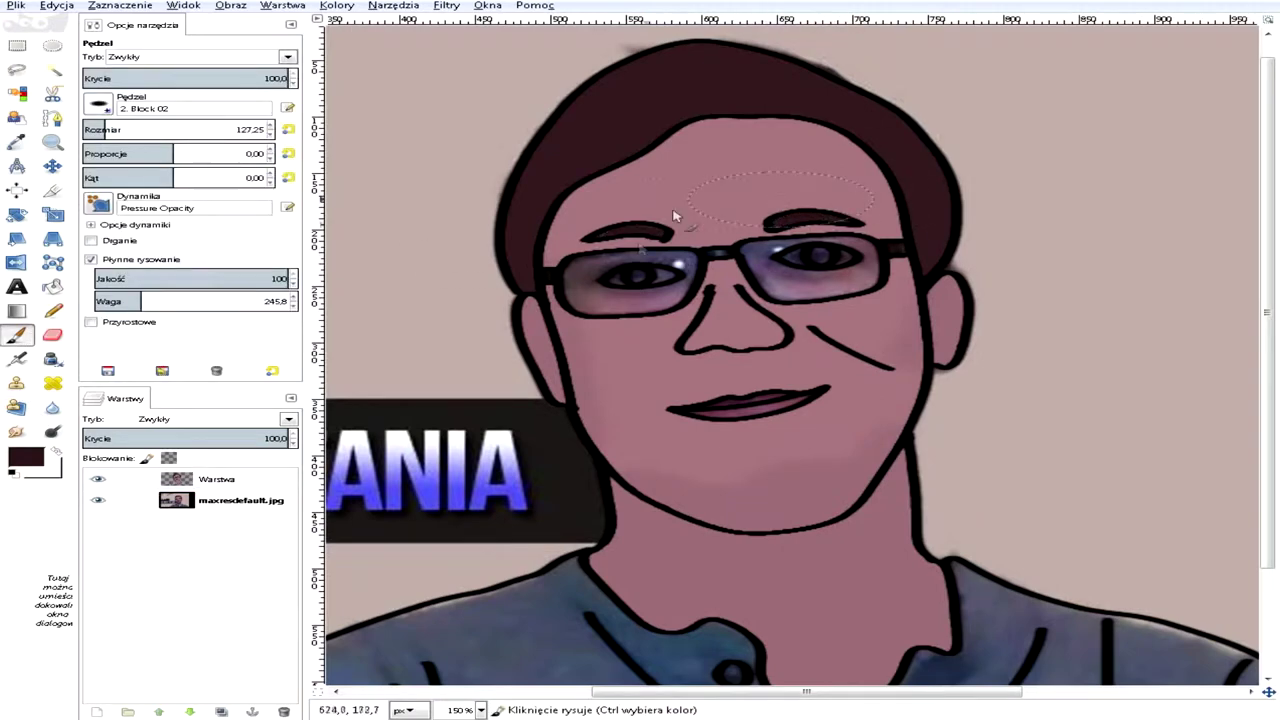
- Clear the selection and fuzzy-select the lens areas around both eyes inside the glasses
left_click(120, 6)
left_click(122, 44)
left_click(53, 70)
left_click(655, 298)
left_click(866, 284)
scroll(866, 284, "up", 1)
left_click(57, 6)
left_click(64, 25)
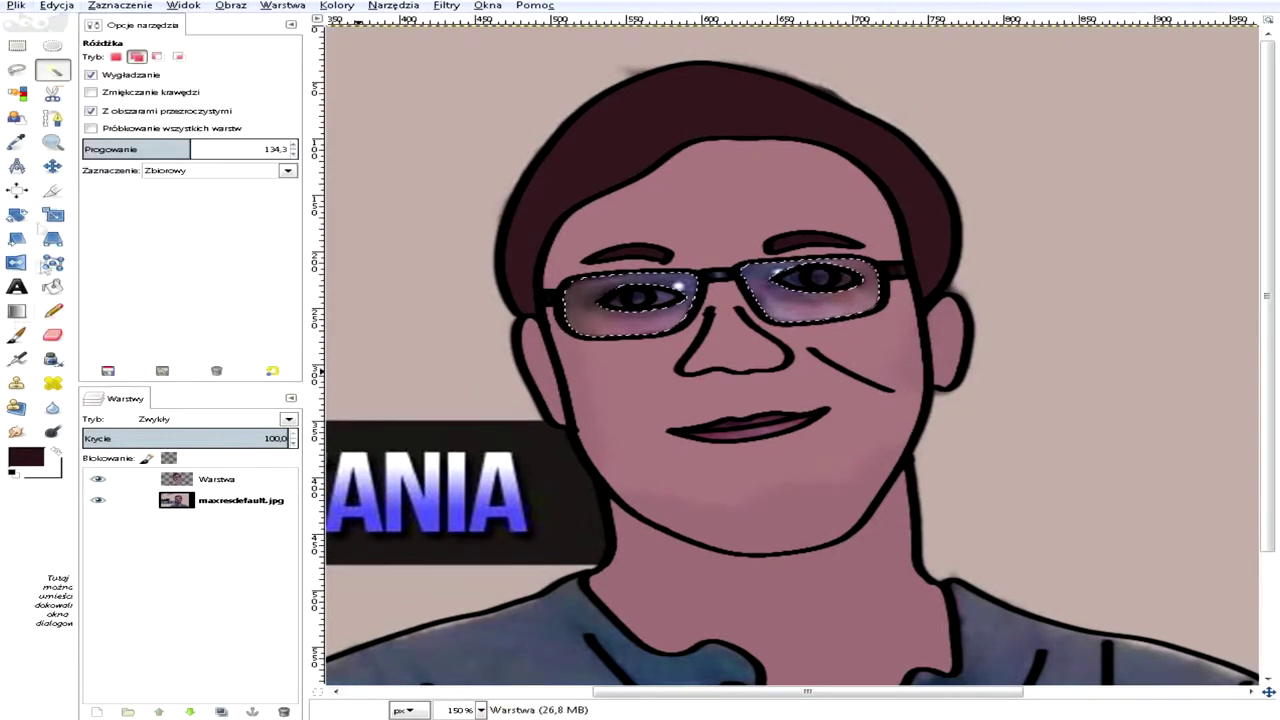
- Sample the skin tone, darken it and paint the selected lens areas of the glasses
left_click(17, 142)
left_click(590, 375)
left_click(26, 458)
left_click(989, 460)
left_click(1141, 555)
left_click(17, 335)
mouse_move(590, 312)
left_mouse_down()
mouse_move(795, 310)
mouse_move(862, 295)
mouse_move(623, 352)
left_mouse_up()
left_click(26, 458)
left_click(980, 440)
left_click(1141, 555)
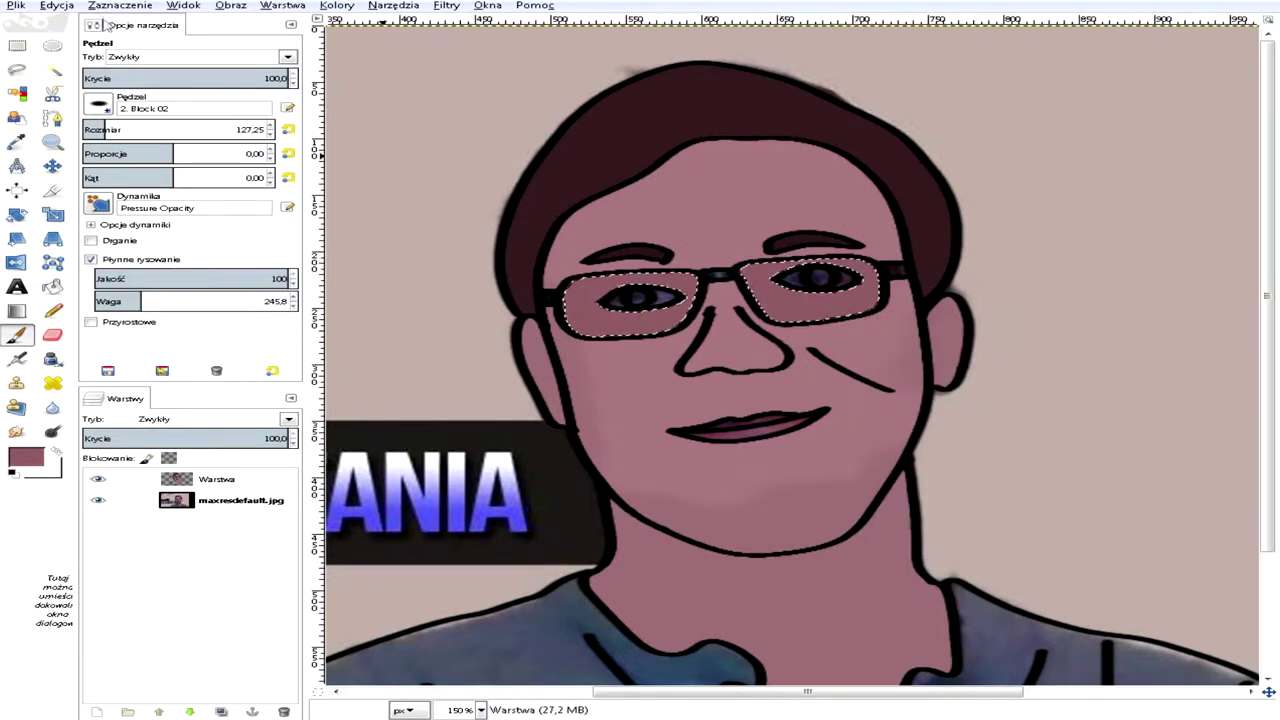
- Clear the lens selection and paint the whites of both eyes in near-white
key("u")
key("ctrl+shift+a")
left_click(26, 458)
left_click_drag(1030, 480, 1032, 506)
left_click(1142, 556)
key("p")
- Select both irises, sample their dark colour from the photo layer and paint them on the Warstwa layer
key("u")
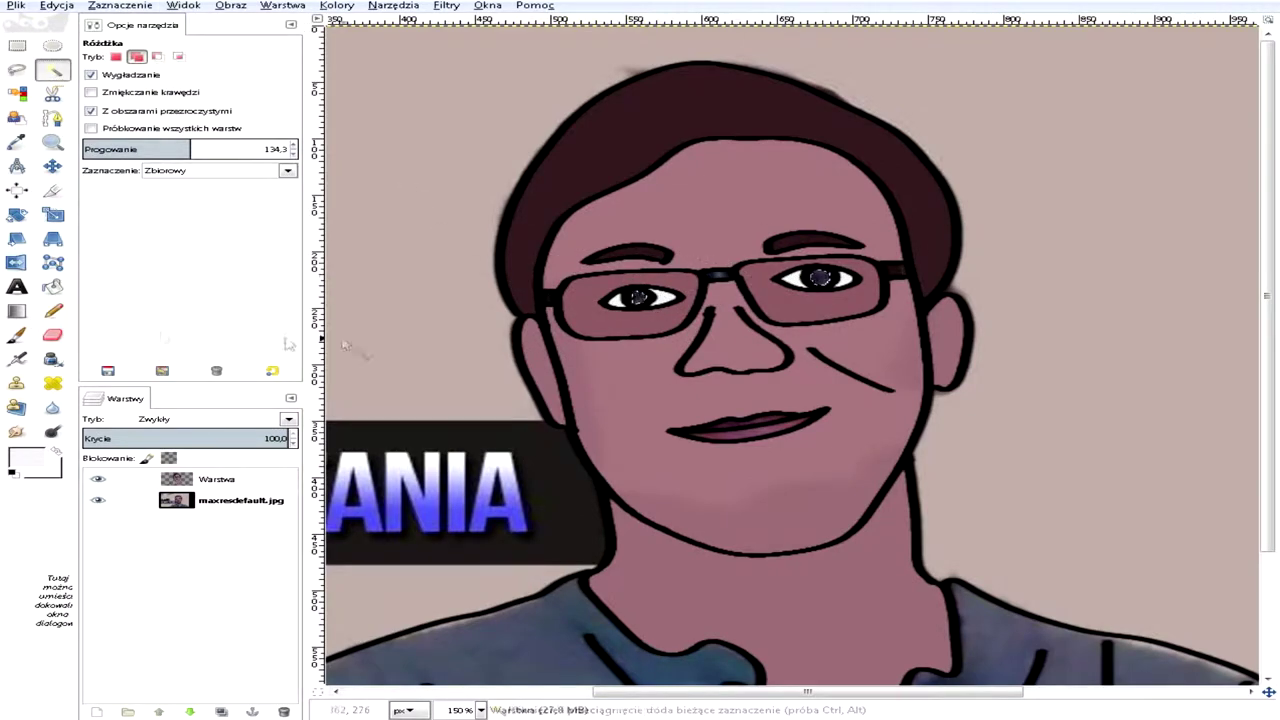
left_click(17, 142)
left_click(235, 501)
left_click(638, 297)
left_click(17, 335)
left_click(217, 480)
left_click(638, 297)
left_click(820, 278)
- Switch to the Hardness 075 brush at a smaller size and paint black pupils in both eyes
left_click(98, 104)
left_click(126, 152)
left_click(270, 134)
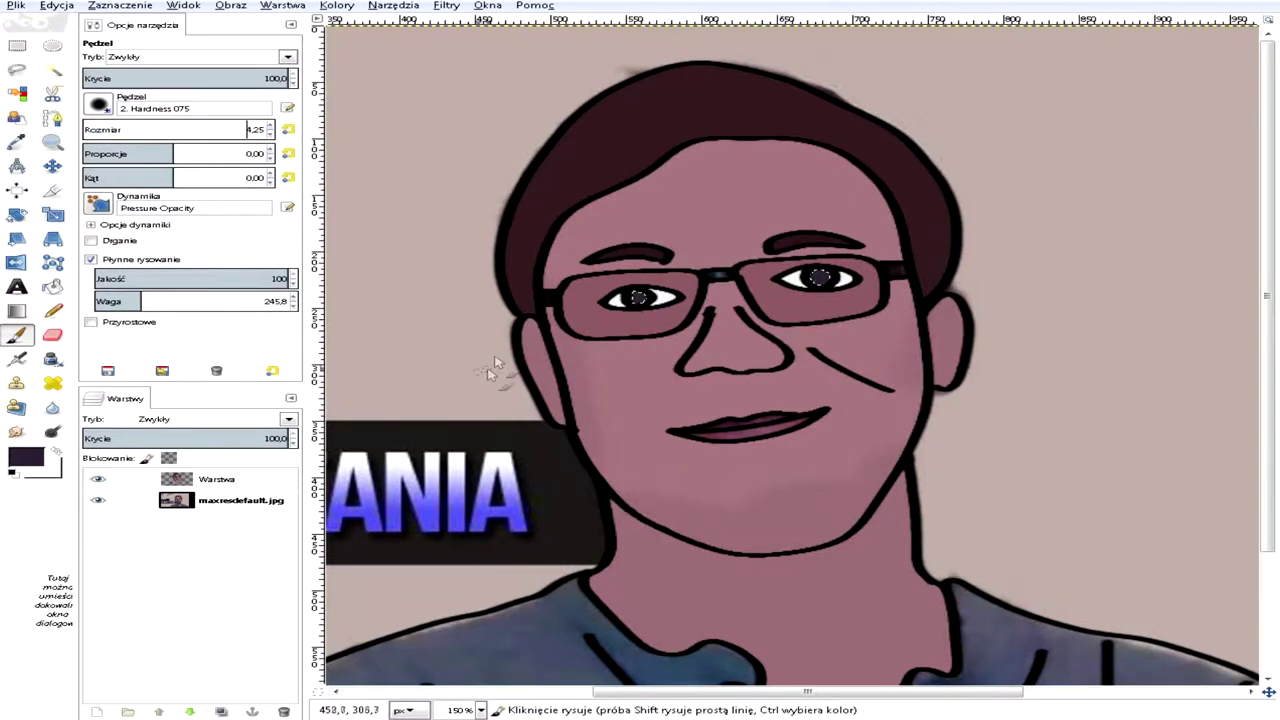
scroll(529, 340, "up", 2)
left_click(26, 457)
left_click(897, 490)
left_click(1140, 555)
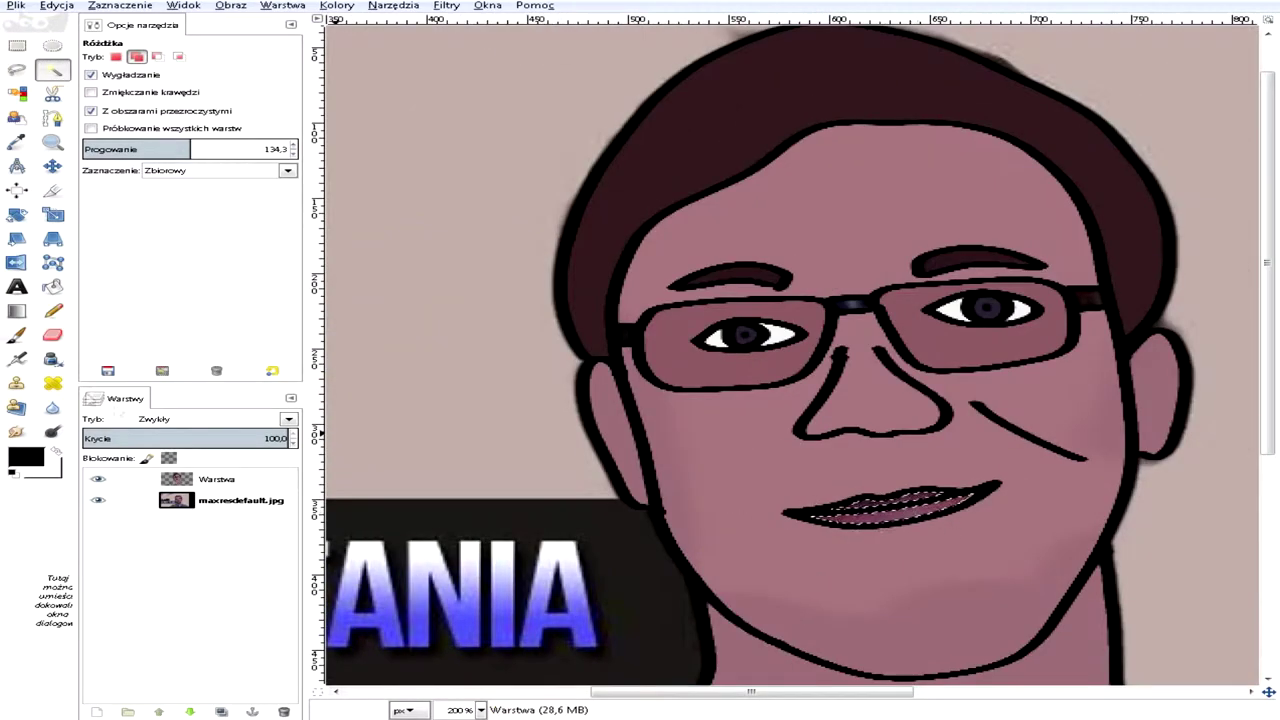
- Sample the lip colour from the photo layer and paint the selected lips on Warstwa with brush size 116.27
left_click(17, 142)
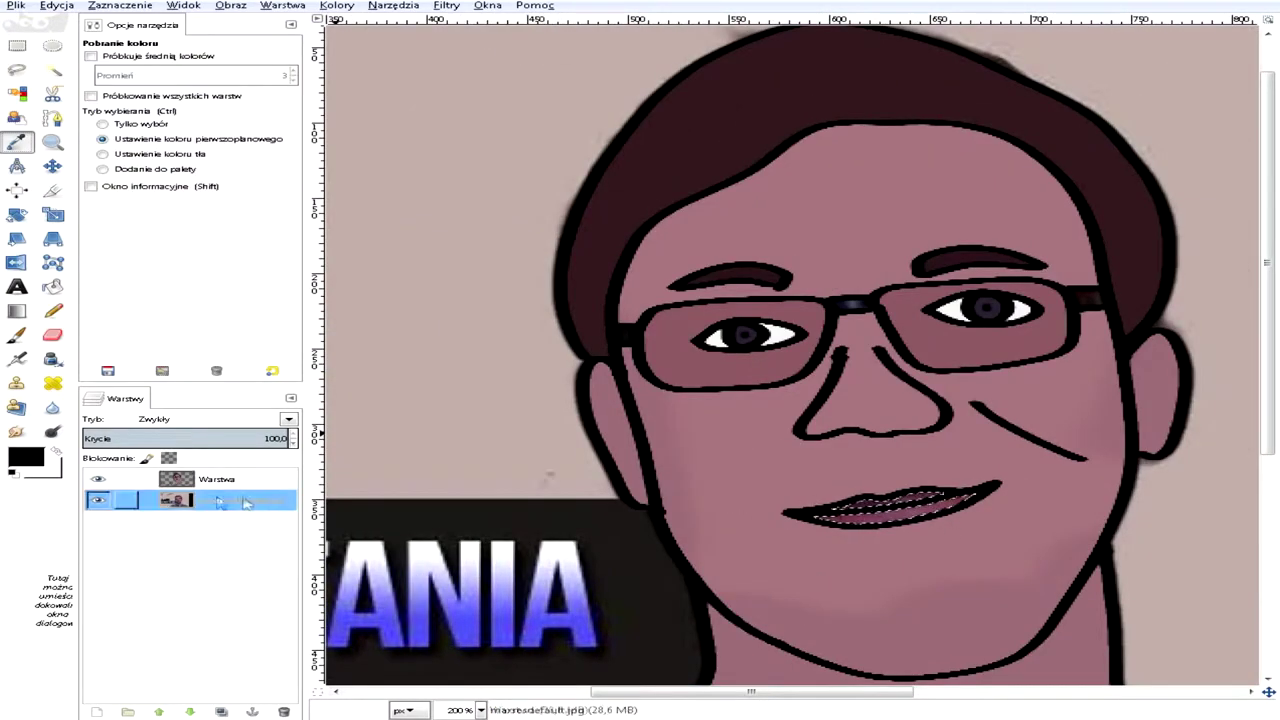
left_click(222, 502)
left_click(918, 512)
left_click(17, 335)
left_click(217, 479)
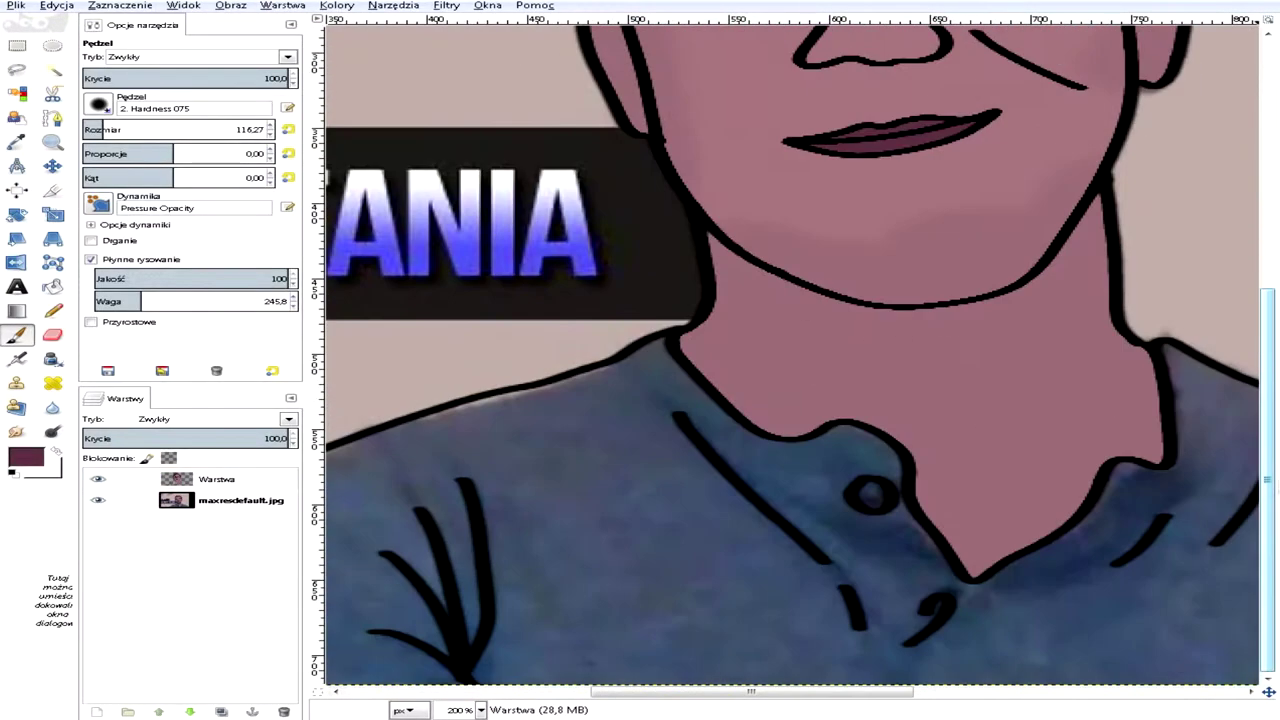
- Fuzzy-select the shirt and paint it dark blue with the Block 02 brush at size 149.20
key("u")
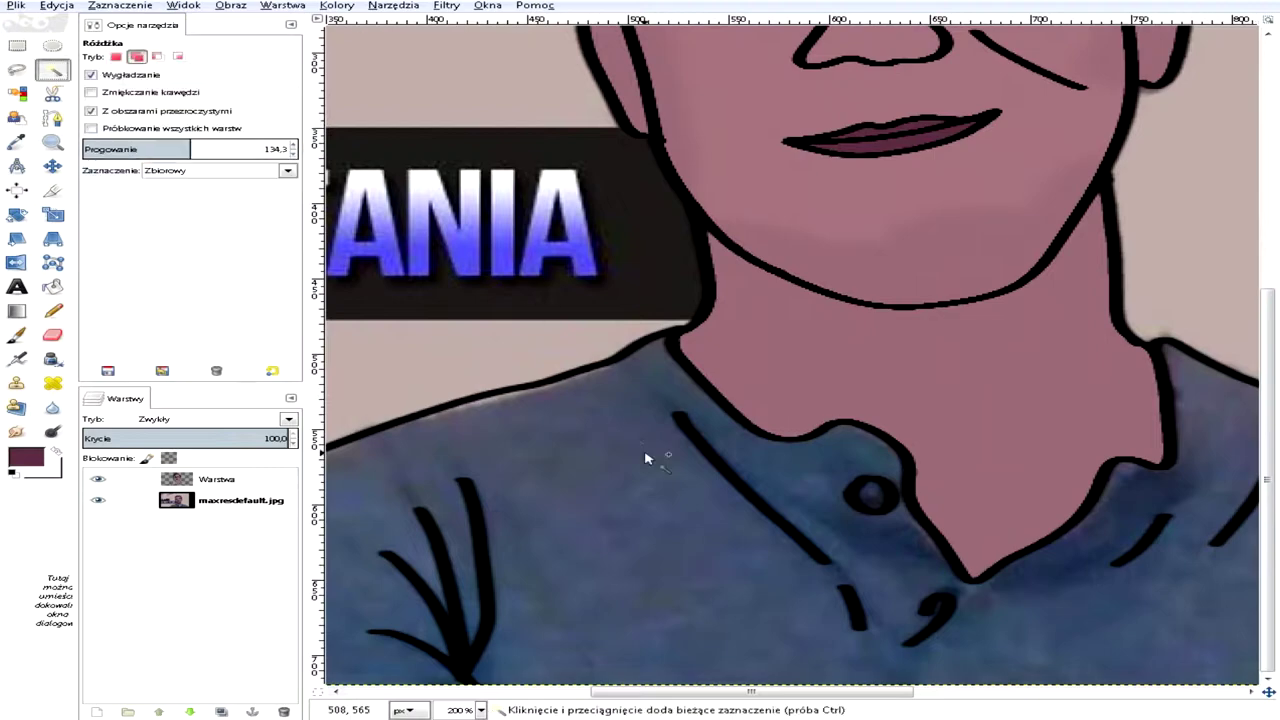
left_click(56, 5)
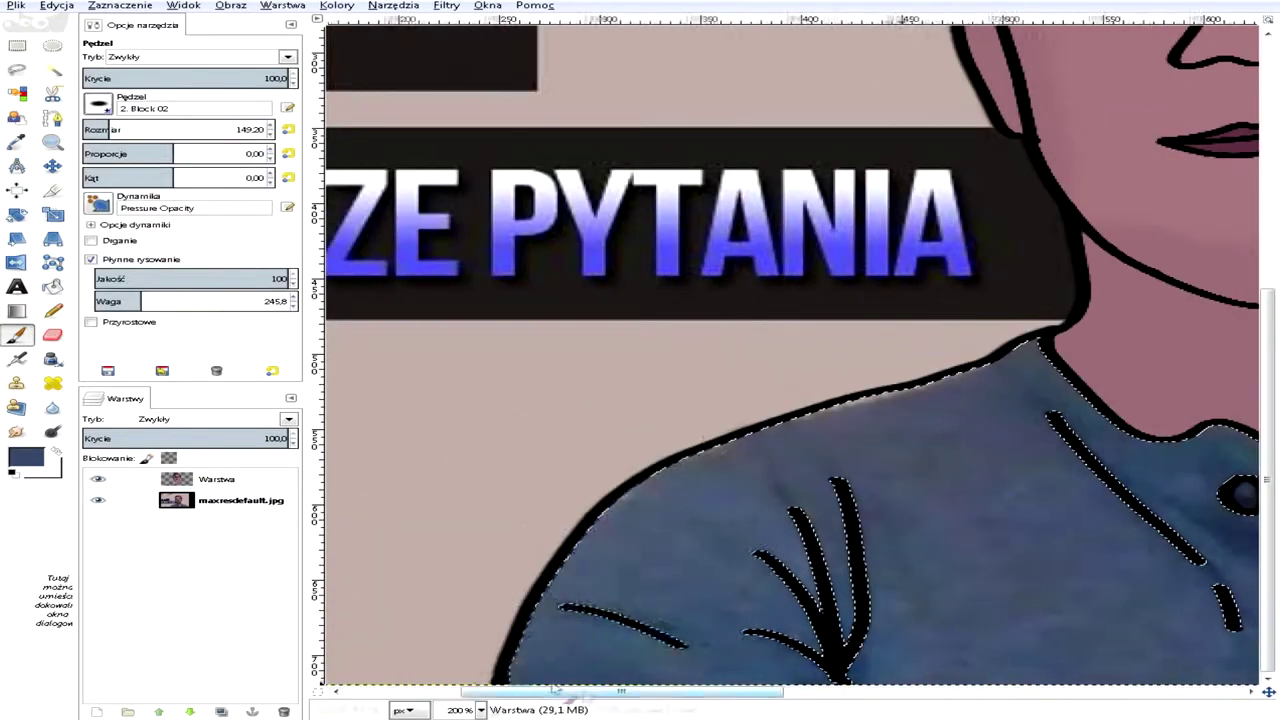
mouse_move(560, 600)
left_mouse_down()
mouse_move(900, 430)
mouse_move(1200, 540)
left_mouse_up()
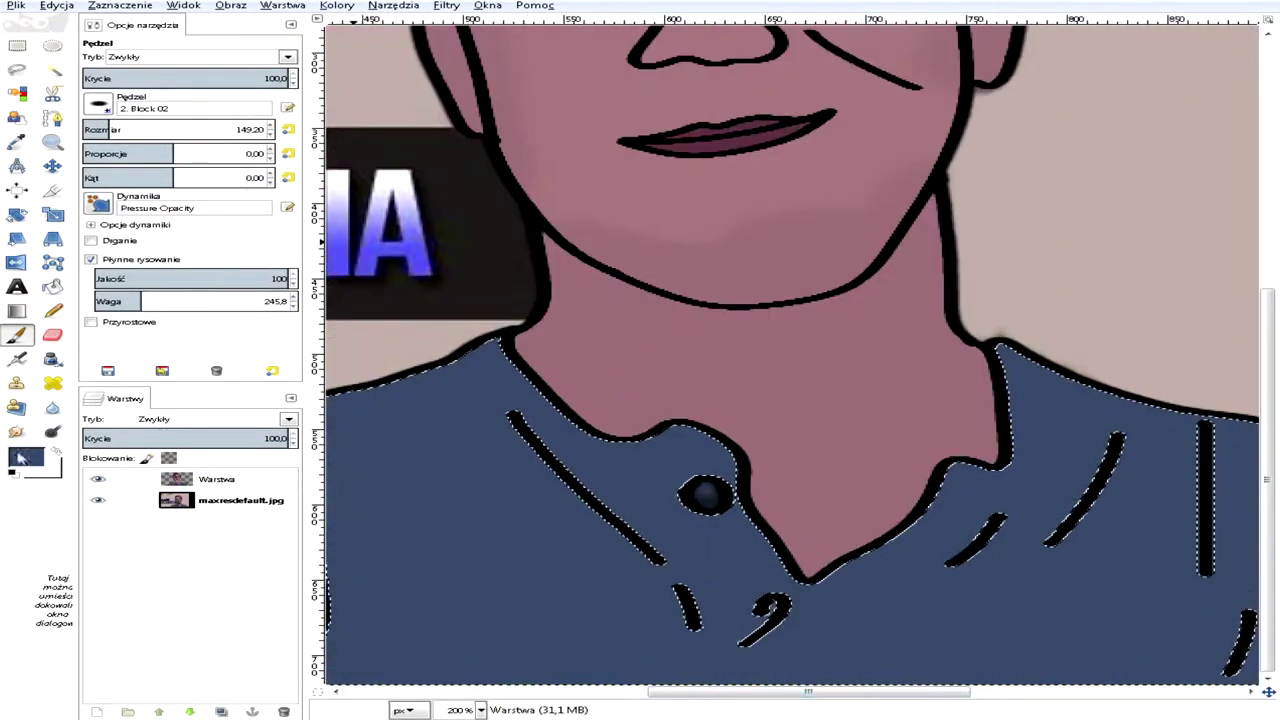
- Set a darker blue foreground colour, clear the shirt selection and select the inside of the upper shirt button
left_click(20, 458)
left_click(1140, 555)
left_click(54, 71)
left_click(119, 6)
left_click(111, 42)
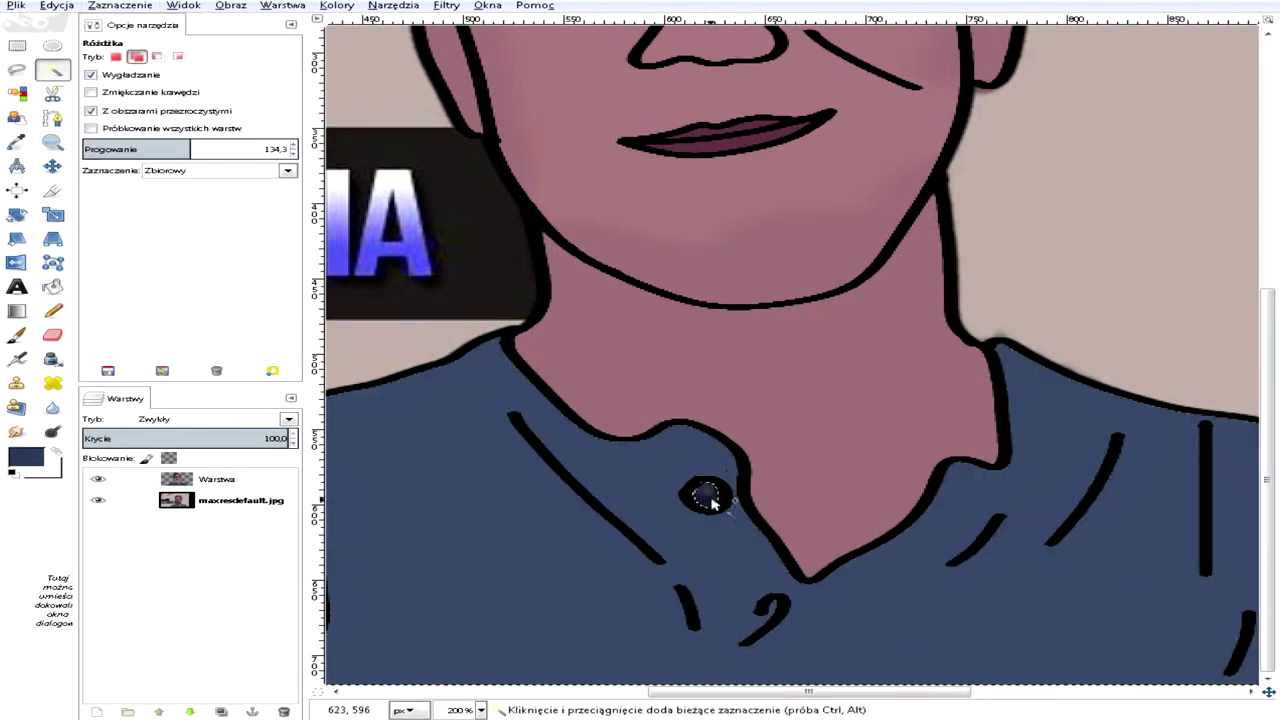
- Paint the selected upper shirt button dark blue and fuzzy-select the forehead with a threshold of 53.5
key("p")
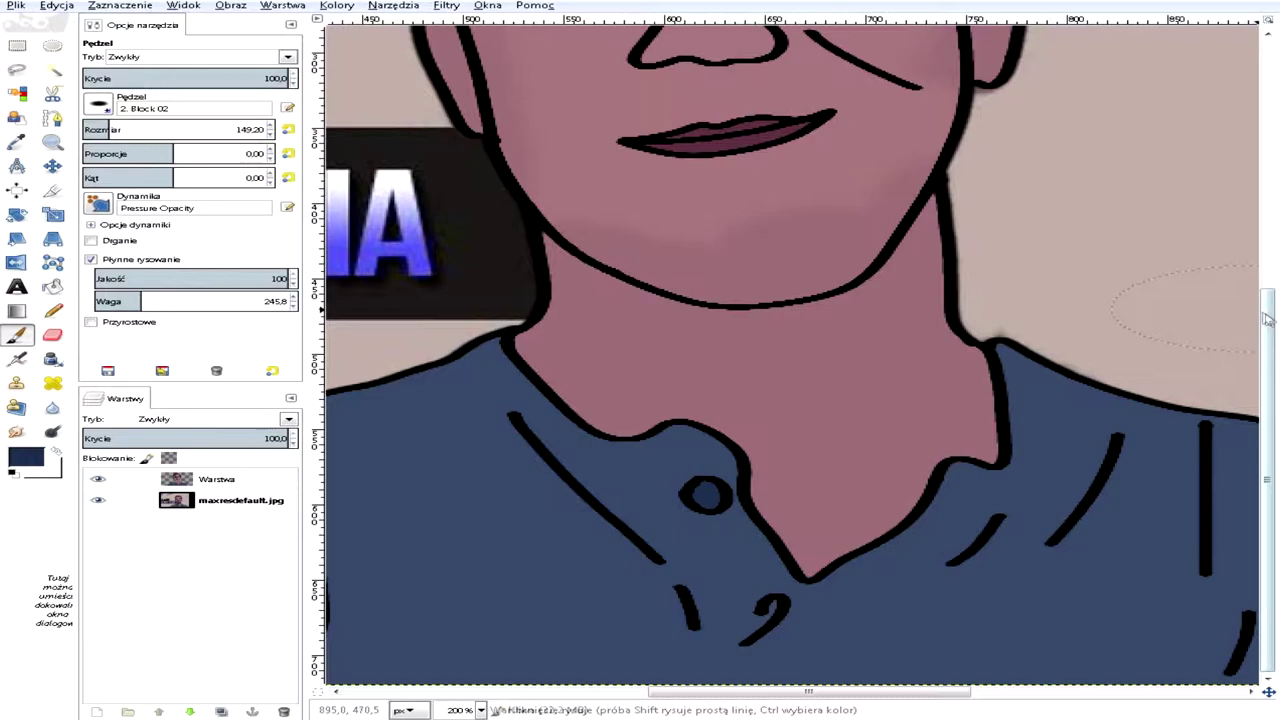
left_click_drag(1267, 320, 1267, 115)
left_click(54, 71)
left_click(723, 189)
left_click(57, 6)
left_click(77, 24)
left_click(217, 479)
left_click(700, 180)
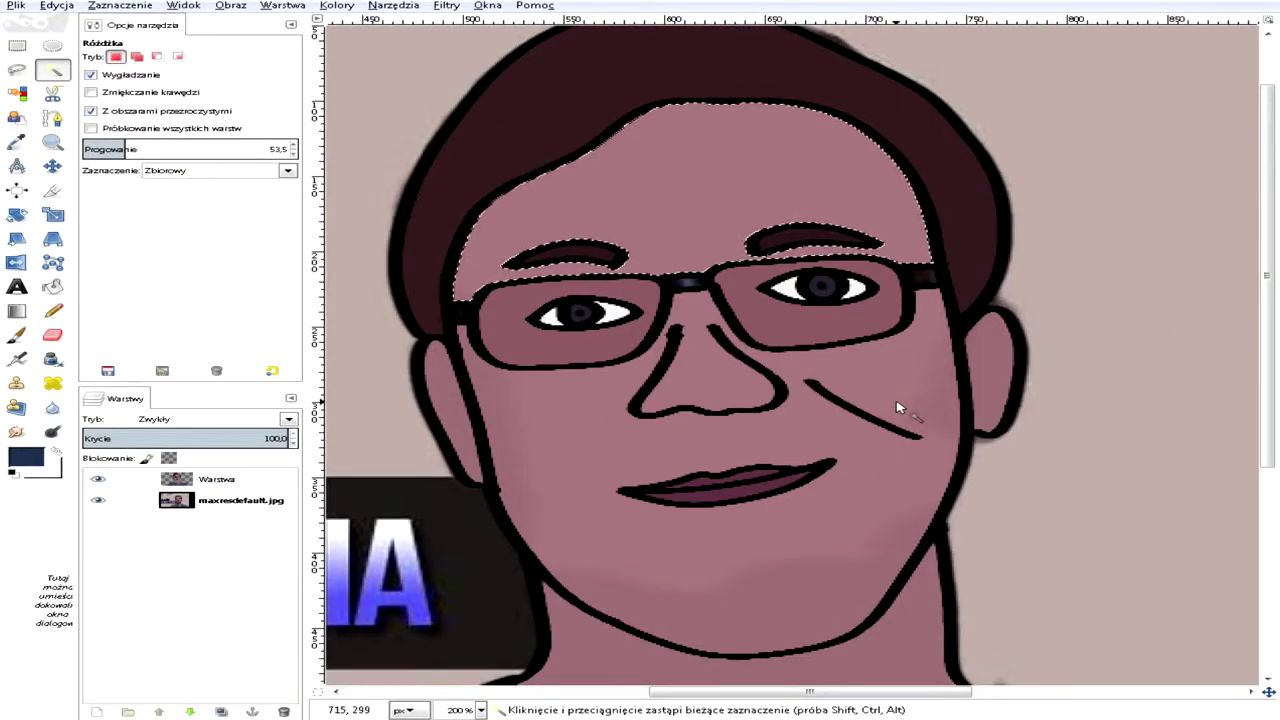
- Sample the forehead's skin colour, darken it to 93676f and shade the forehead's edge with the Block 02 brush at size 79.20
key("o")
left_click(706, 198)
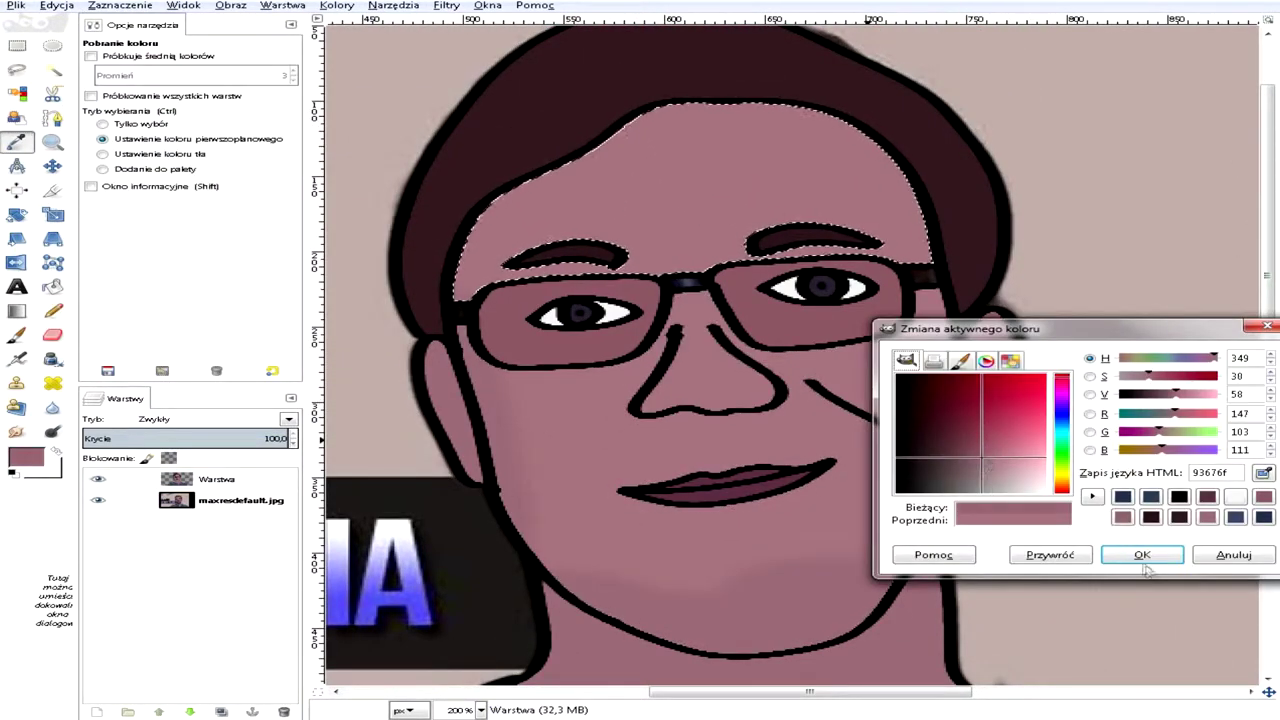
left_click(1137, 557)
key("p")
left_click(269, 133)
mouse_move(585, 138)
left_mouse_down()
mouse_move(690, 124)
mouse_move(878, 168)
left_mouse_up()
- Fuzzy-select the lower face and paint darker skin shading along its edge
key("u")
left_click(903, 380)
key("p")
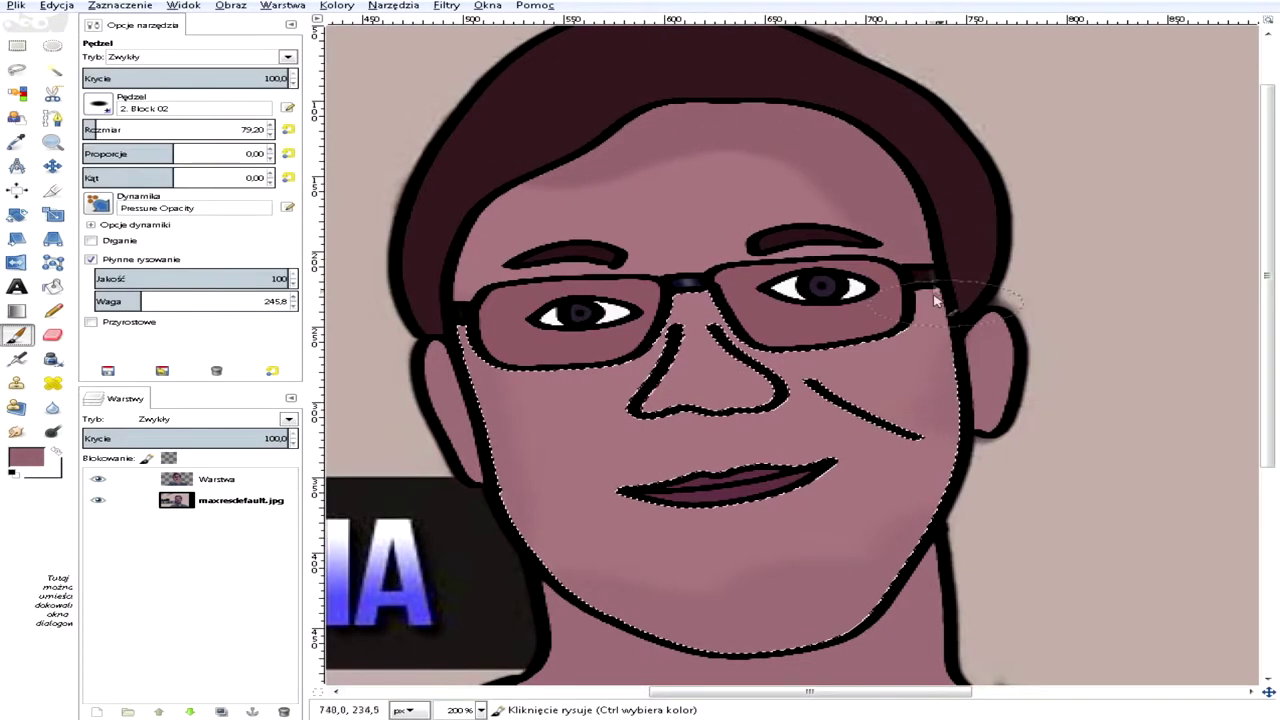
- Fuzzy-select the forehead and paint a highlight on it with a lighter skin colour
left_click(53, 70)
left_click(685, 209)
left_click(26, 457)
left_click(997, 468)
left_click(1140, 556)
left_click(17, 335)
- Set the foreground colour to a07980, fuzzy-select the lower face and paint its lighter side
left_click(26, 457)
left_click(995, 468)
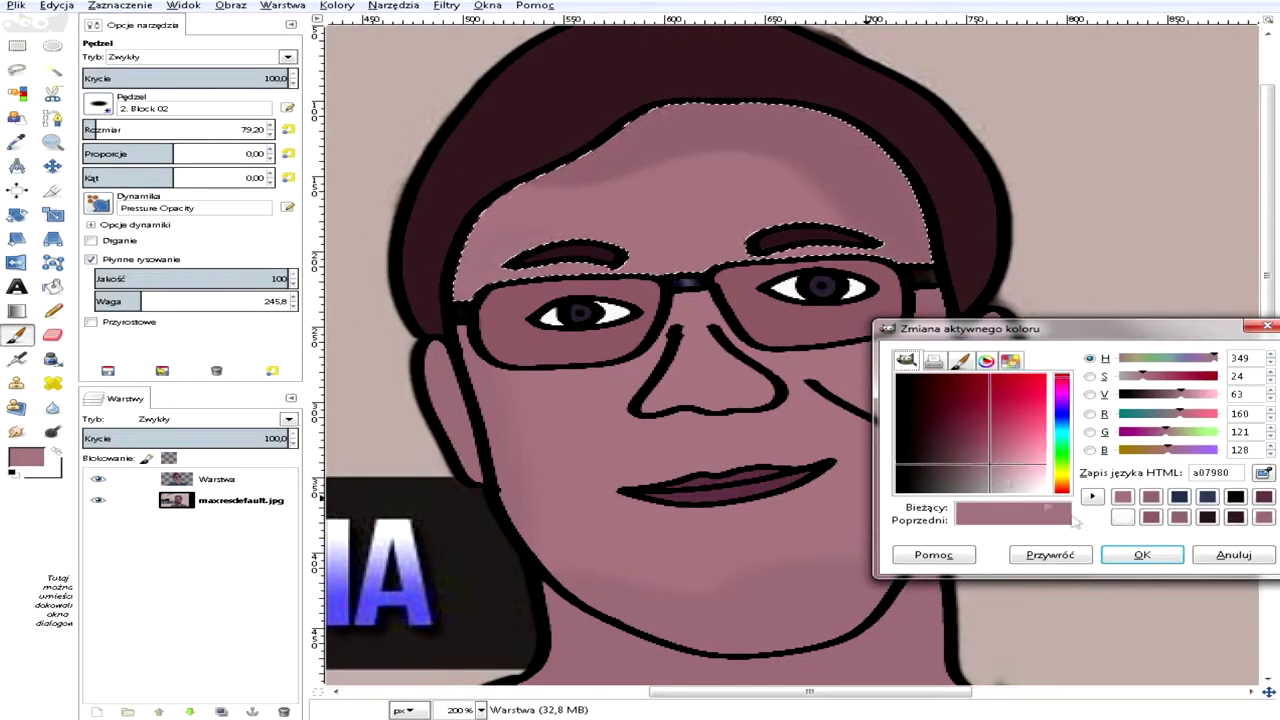
left_click(1140, 556)
key("u")
left_click(529, 423)
key("p")
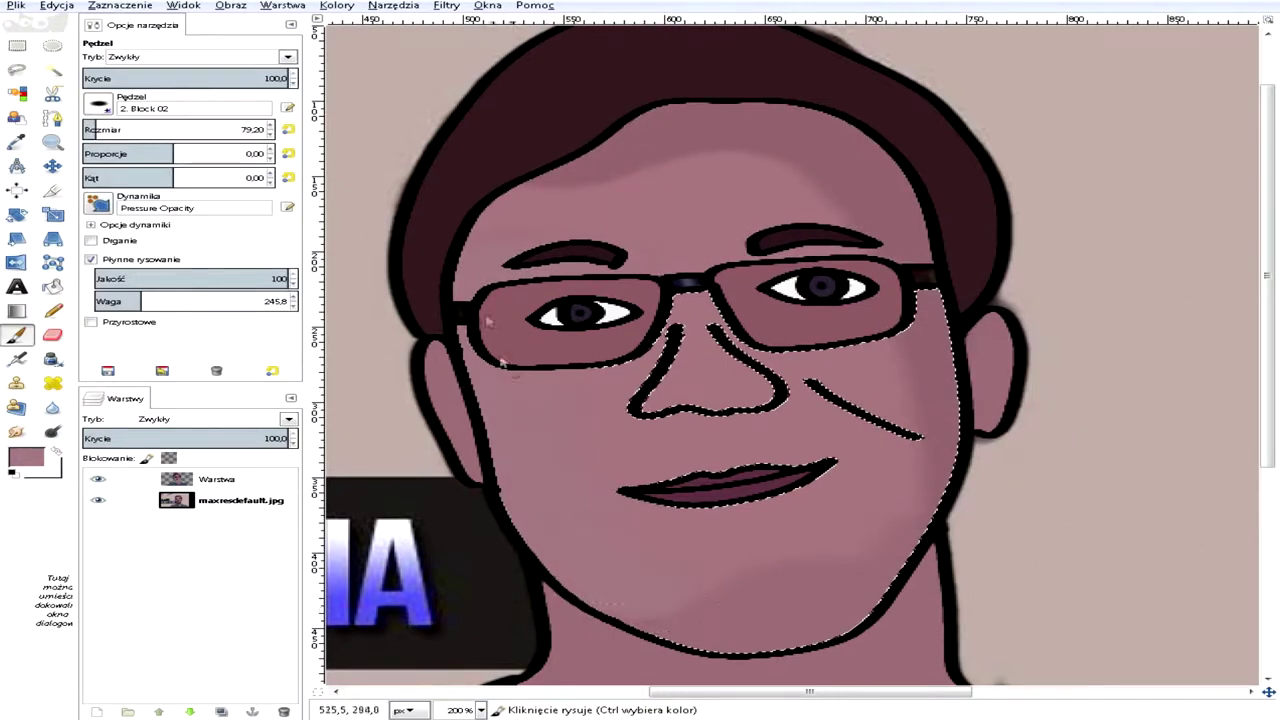
- Clear the selection, reselect the lower face and lower the opacity of Warstwa to 30.7
left_click(120, 5)
left_click(122, 43)
left_click(53, 70)
left_click(681, 446)
left_click_drag(170, 437, 145, 437)
- Sample the dark brown hair colour from the Warstwa layer as the foreground colour
left_click(16, 142)
left_click(232, 500)
left_click(502, 112)
left_click(217, 479)
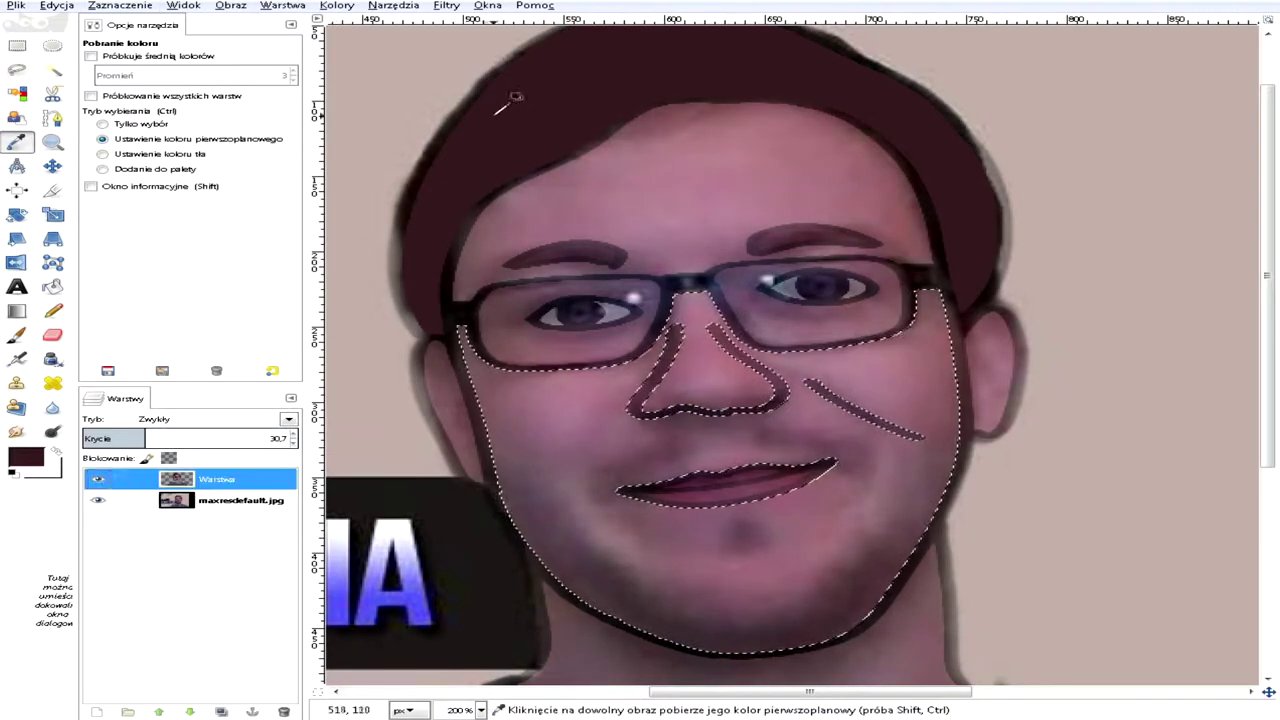
left_click(502, 112)
- Paint the moustache, goatee and jawline beard on the lower face with the Block 02 brush at size 30.20
left_click(16, 335)
left_click_drag(207, 134, 165, 134)
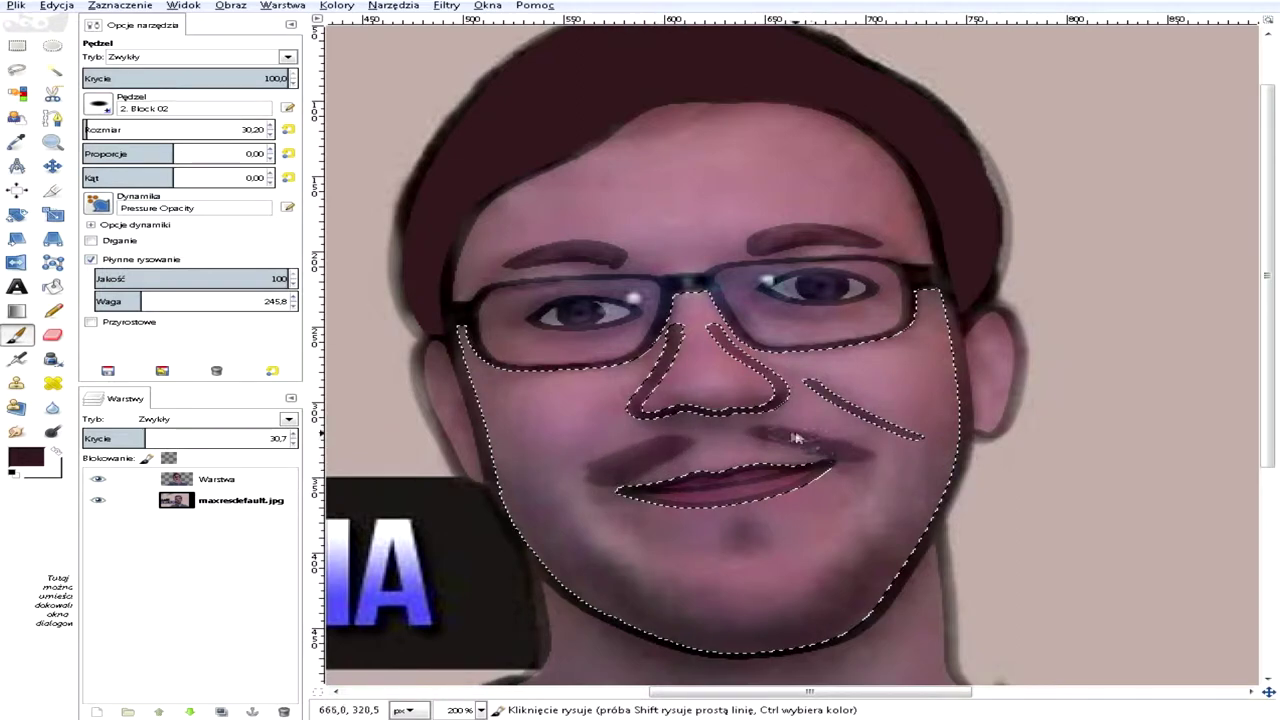
mouse_move(512, 488)
left_mouse_down()
mouse_move(690, 648)
mouse_move(930, 522)
left_mouse_up()
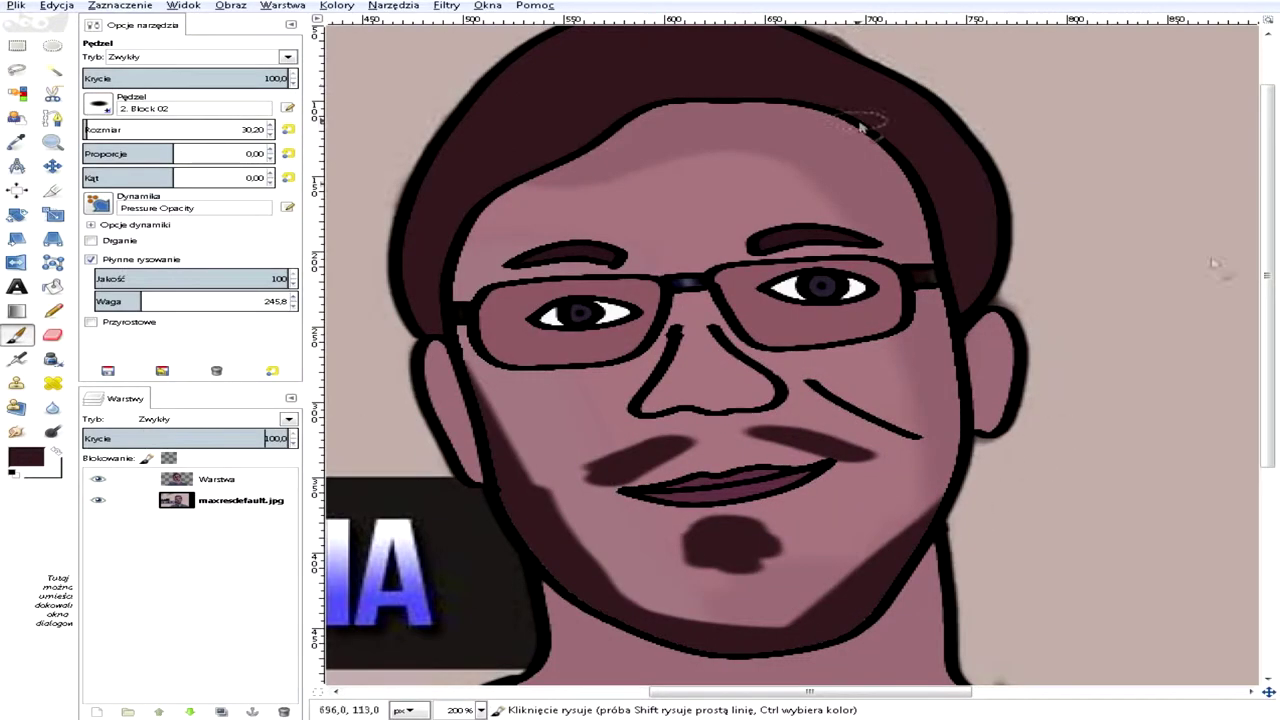
- Lower the Fuzzy Select threshold to 36.1 and select only the hair
left_click(53, 70)
left_click(490, 120)
left_click(57, 6)
left_click(117, 149)
left_click(499, 120)
left_click(111, 149)
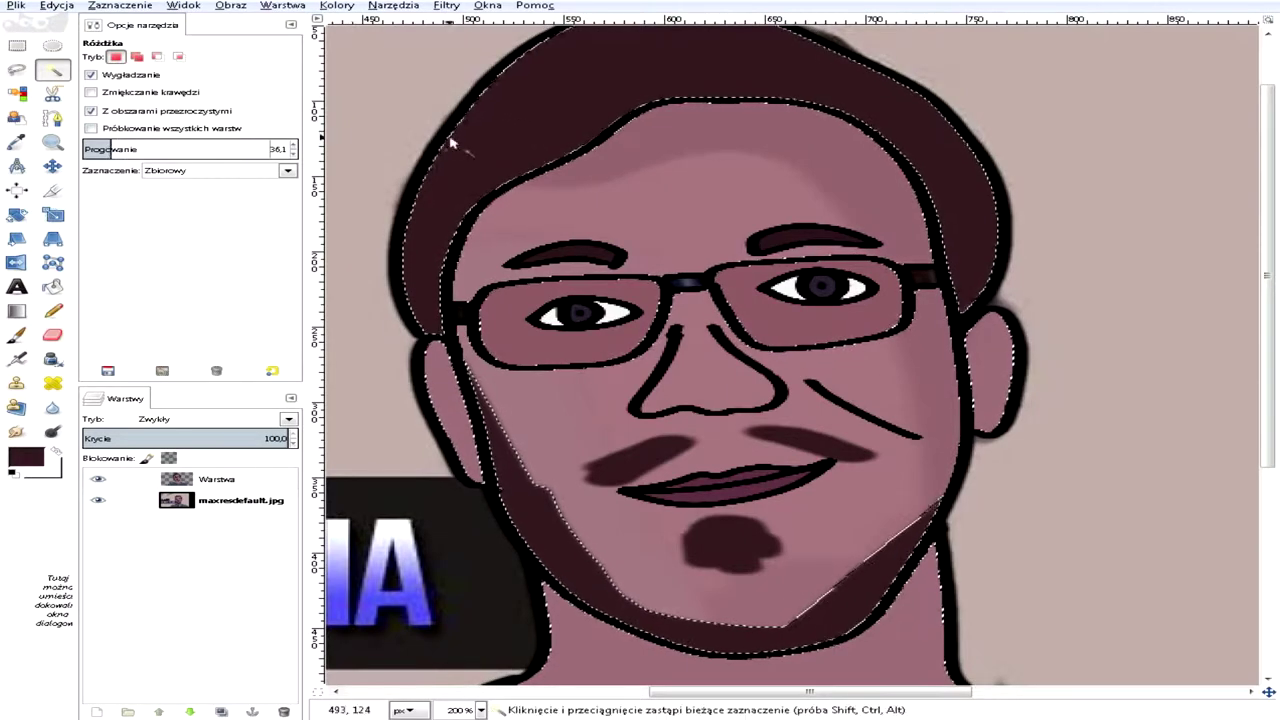
left_click(120, 6)
left_click(114, 42)
left_click(523, 158)
- Shade the top edge of the hair with a darker brown at brush size 61.38 and clear the selection
left_click(17, 335)
left_click(26, 457)
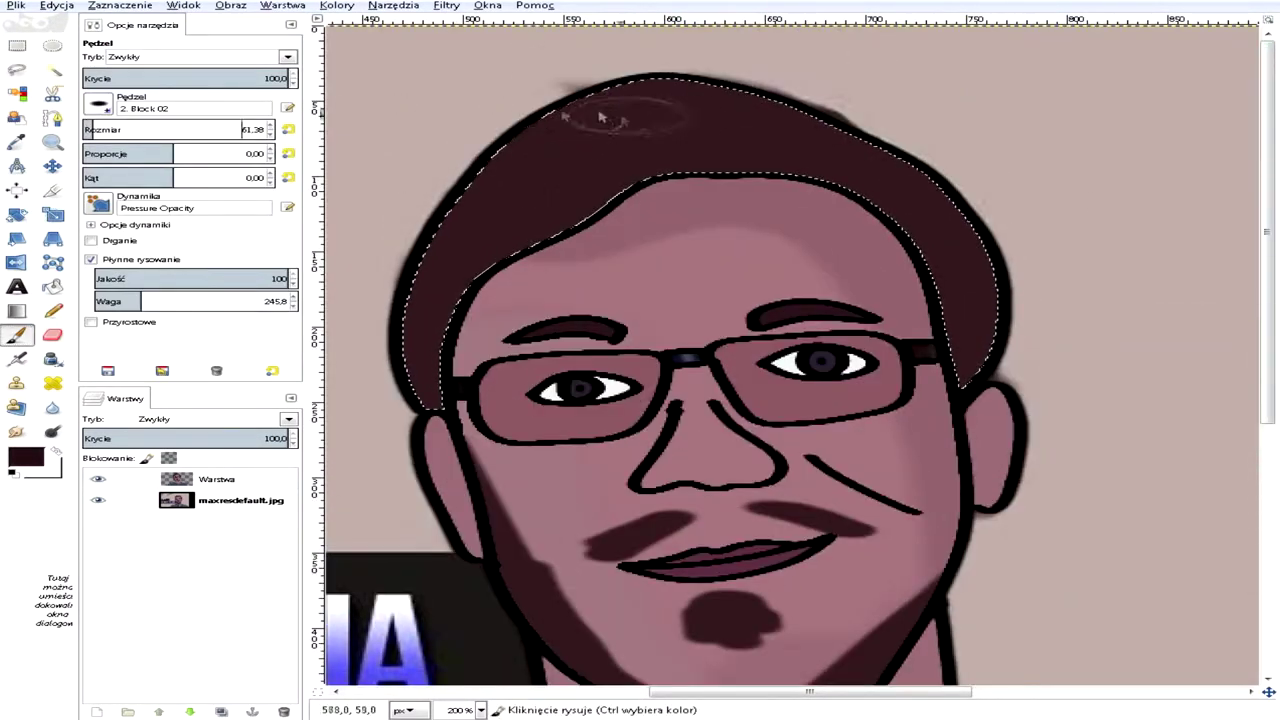
mouse_move(600, 118)
left_mouse_down()
mouse_move(834, 129)
mouse_move(970, 225)
mouse_move(980, 330)
left_mouse_up()
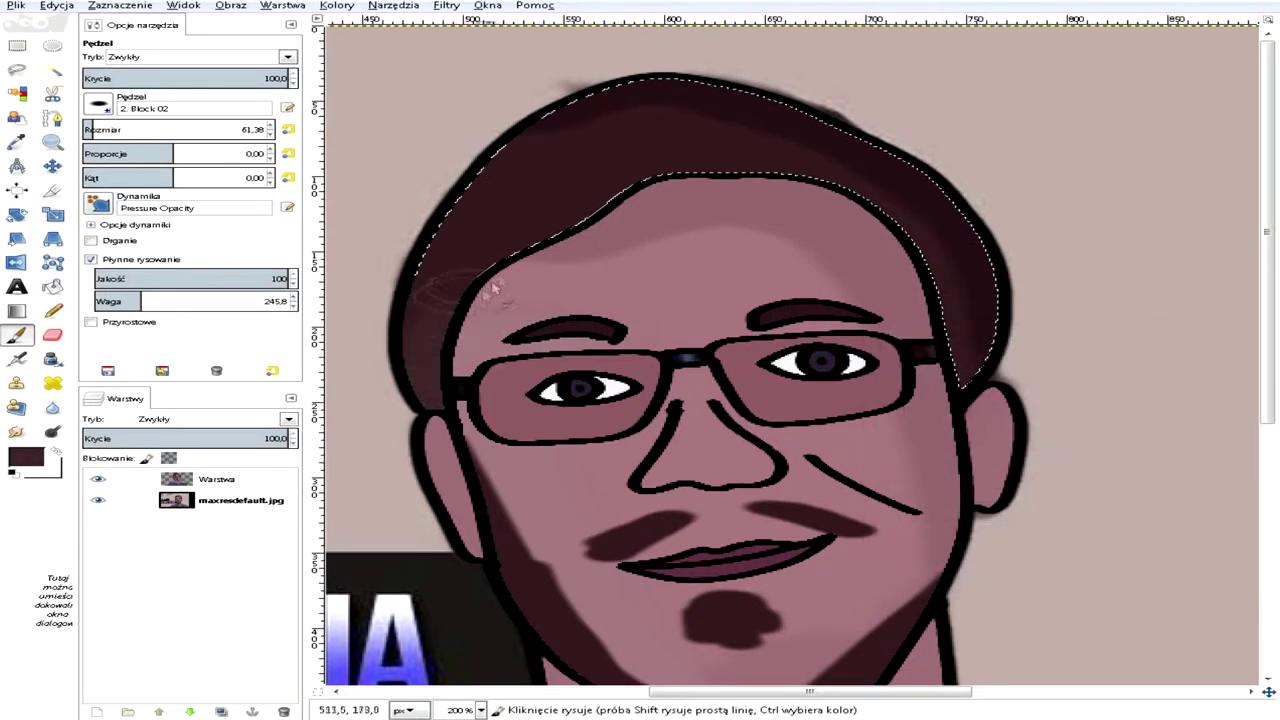
left_click(120, 5)
left_click(114, 40)
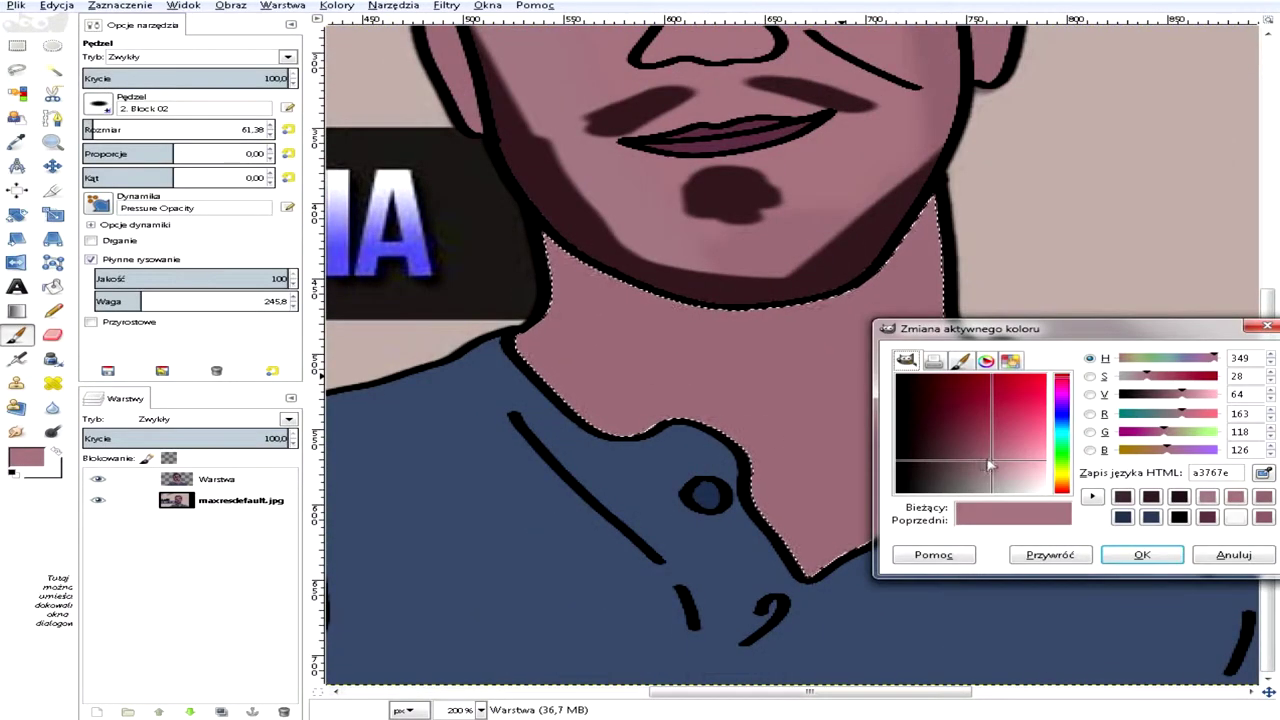
- Shade the selected neck with darker and adjusted skin tones at brush size 61.38 and clear the selection
left_click_drag(988, 462, 986, 452)
left_click(1136, 555)
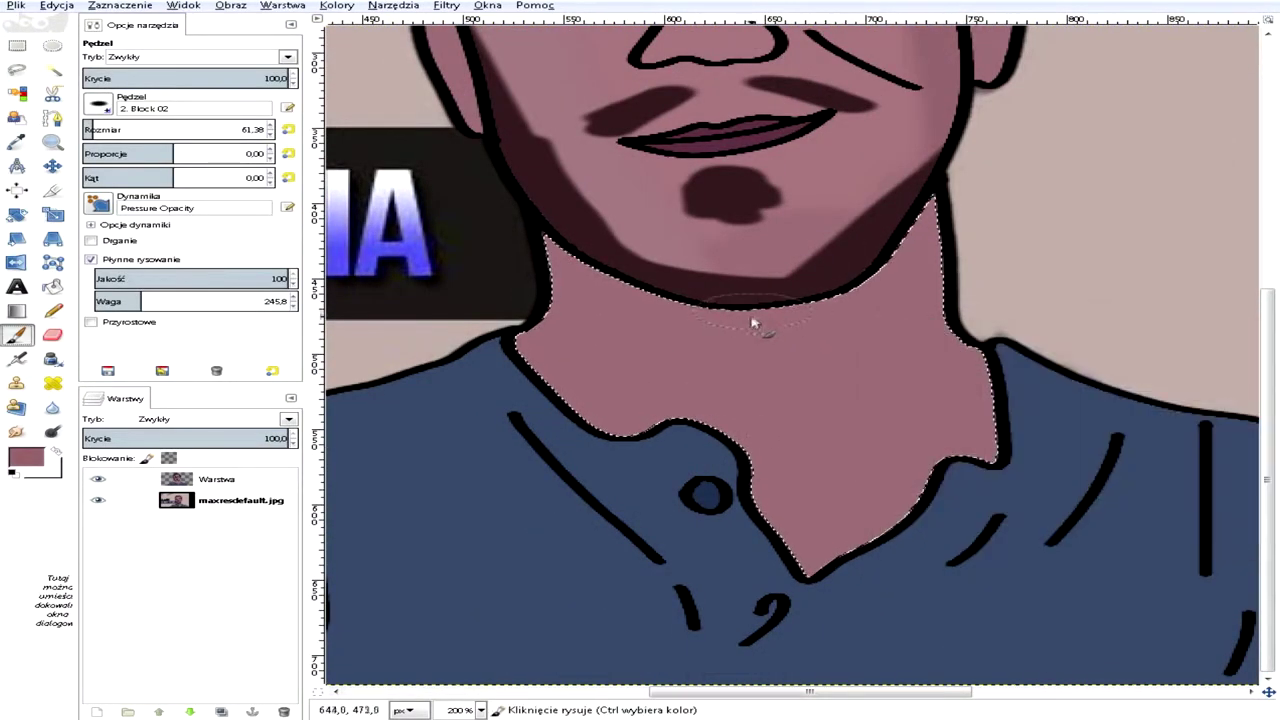
mouse_move(941, 338)
left_mouse_down()
mouse_move(837, 306)
mouse_move(645, 290)
mouse_move(560, 368)
left_mouse_up()
left_click(34, 458)
left_click(988, 458)
left_click(1136, 557)
left_click(120, 5)
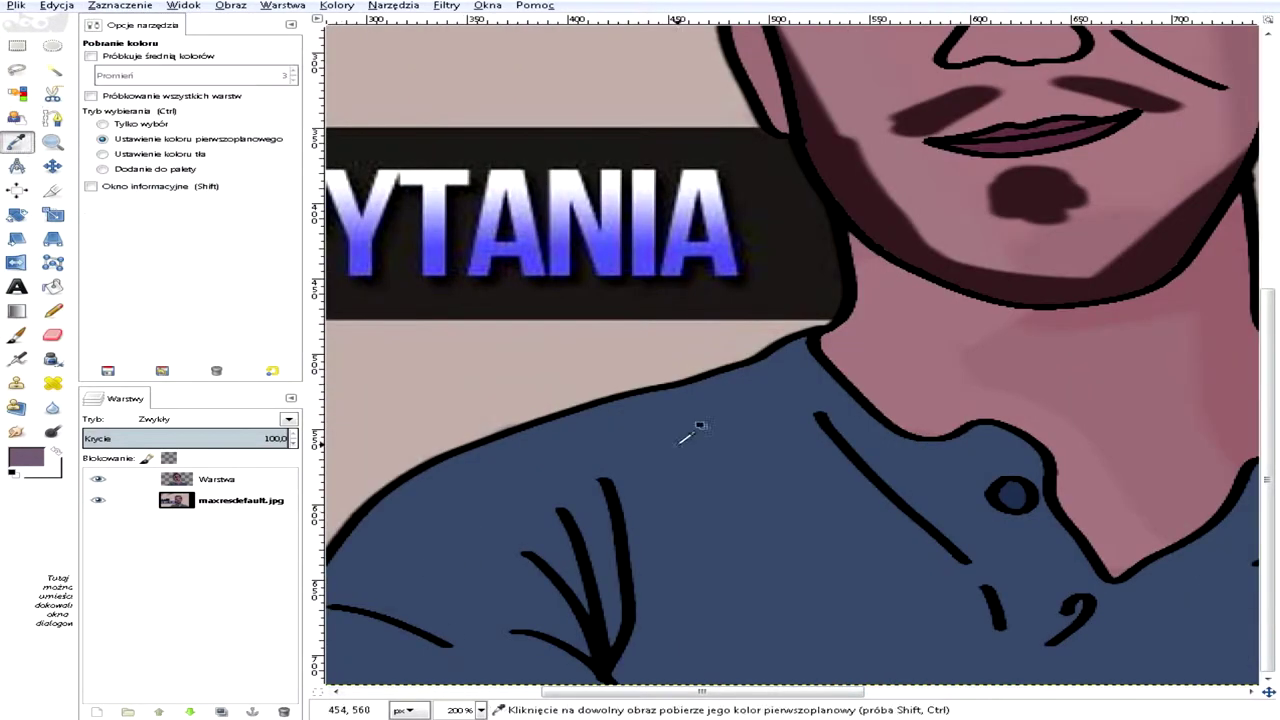
- Sample the shirt's blue as the foreground colour and fuzzy-select the shirt
left_click(680, 444)
left_click(53, 70)
left_click(560, 470)
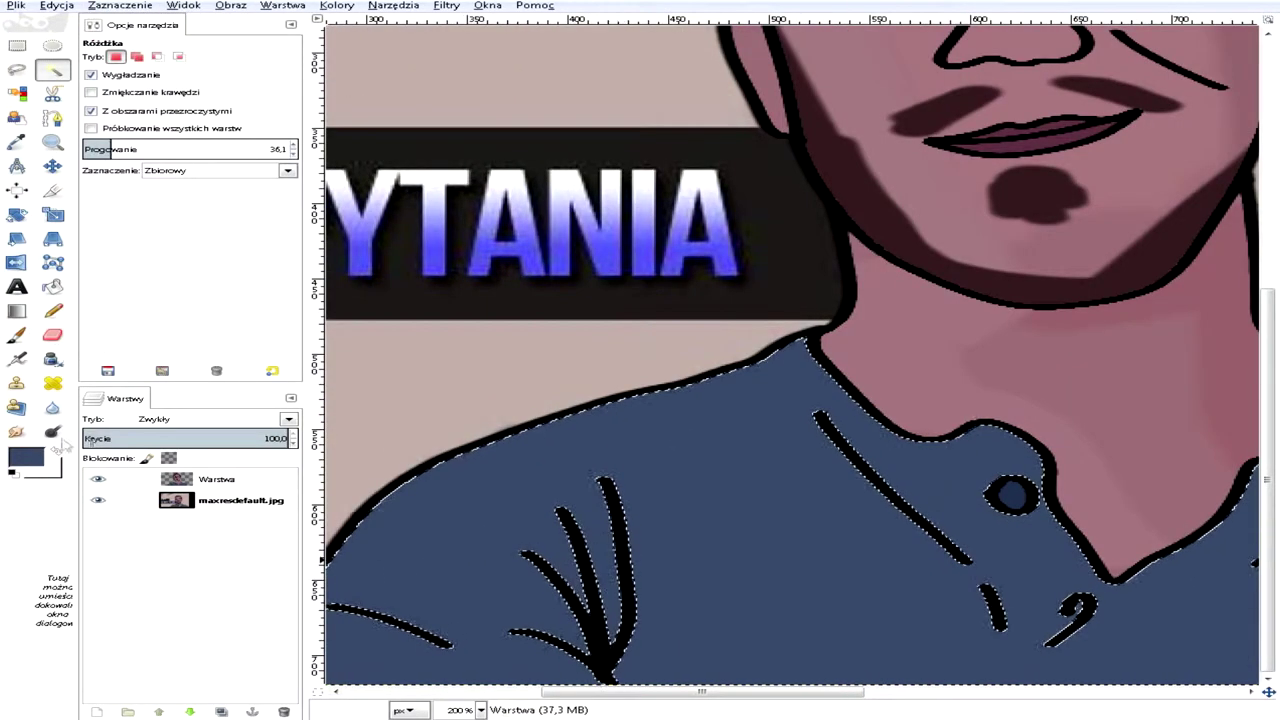
- Set a lighter blue foreground colour and paint a highlight along the shoulder beside the PYTANIA lettering at brush size 61.38
left_click(28, 457)
left_click_drag(965, 447, 973, 452)
left_click(1172, 560)
mouse_move(702, 692)
left_mouse_down()
mouse_move(605, 692)
mouse_move(639, 692)
mouse_move(614, 692)
mouse_move(820, 452)
left_mouse_up()
left_click(16, 335)
left_click_drag(1040, 350, 566, 540)
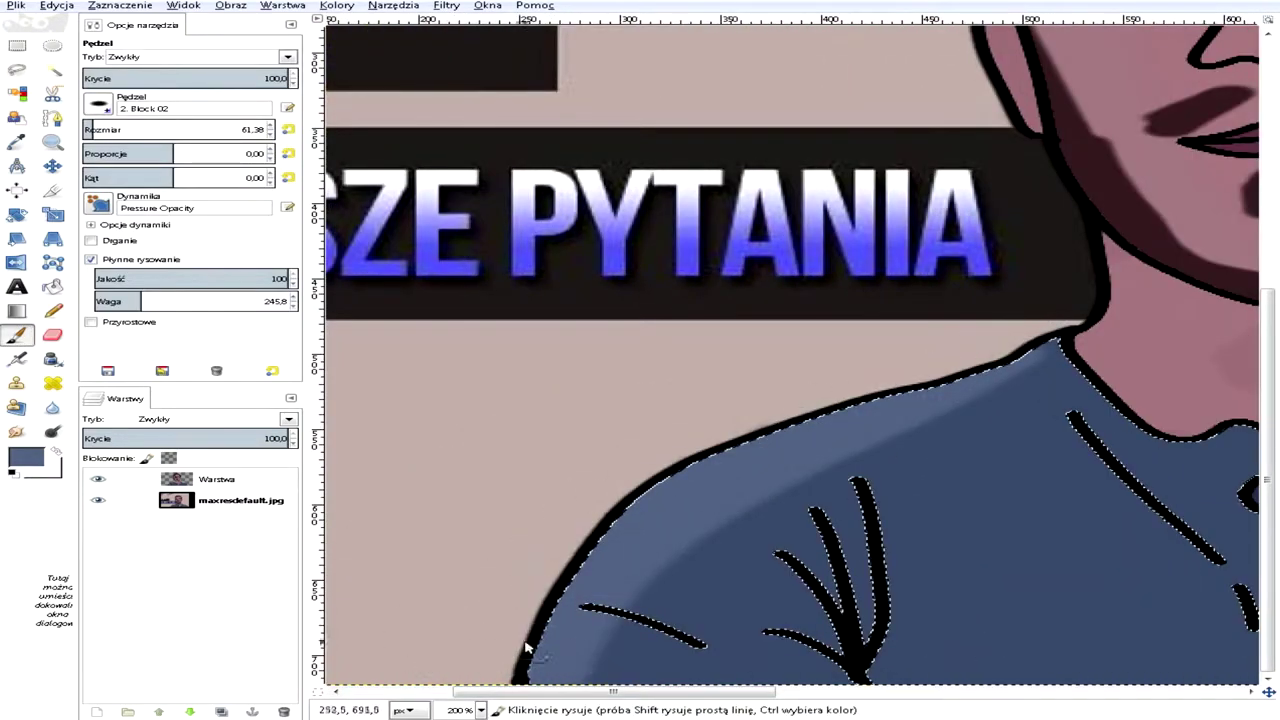
left_click_drag(594, 692, 632, 692)
left_click(553, 641)
left_click(57, 6)
left_click(85, 24)
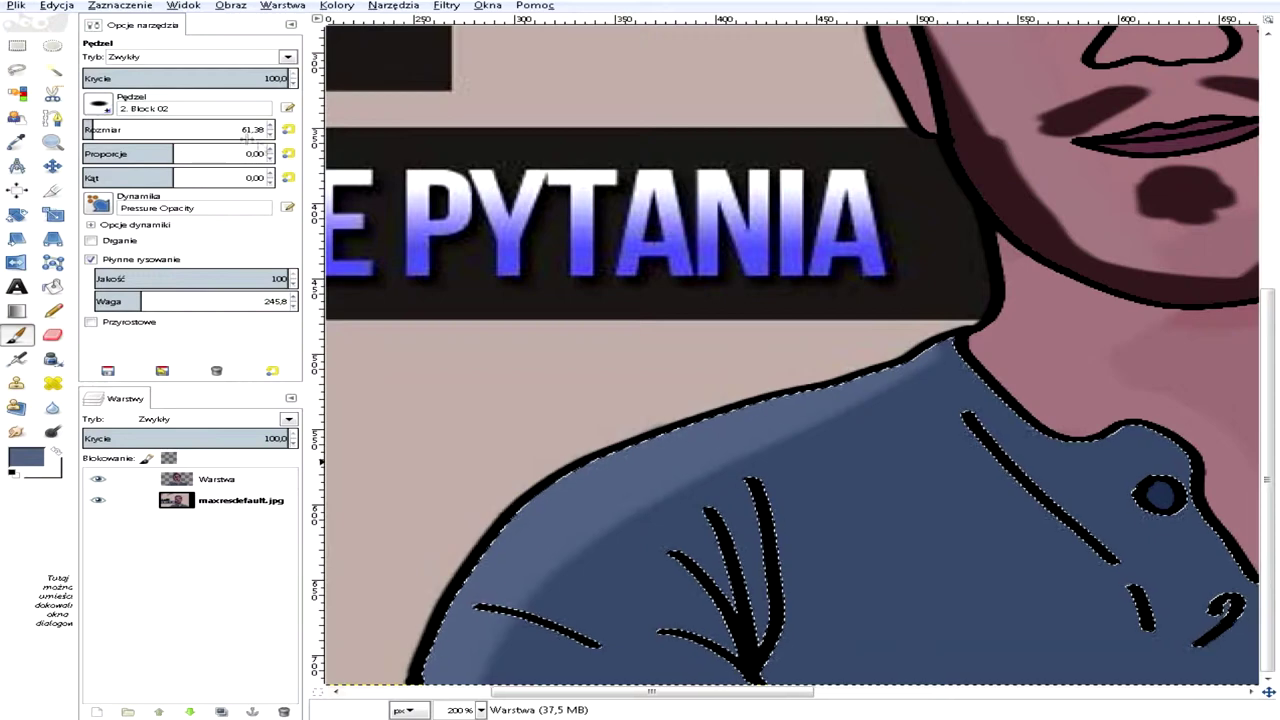
- Paint light blue highlights beside the sleeve, chest and collar folds with brush sizes 41.38 and 27.38
scroll(247, 138, "down", 20)
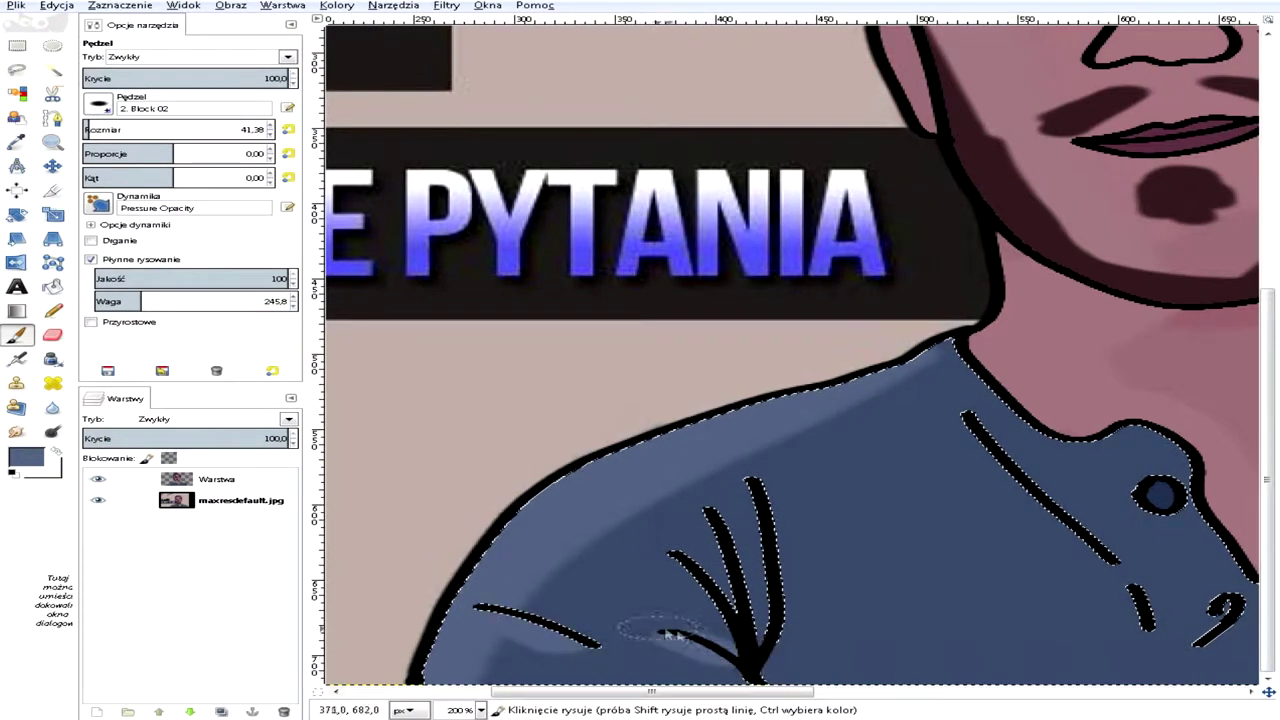
left_click_drag(683, 552, 740, 655)
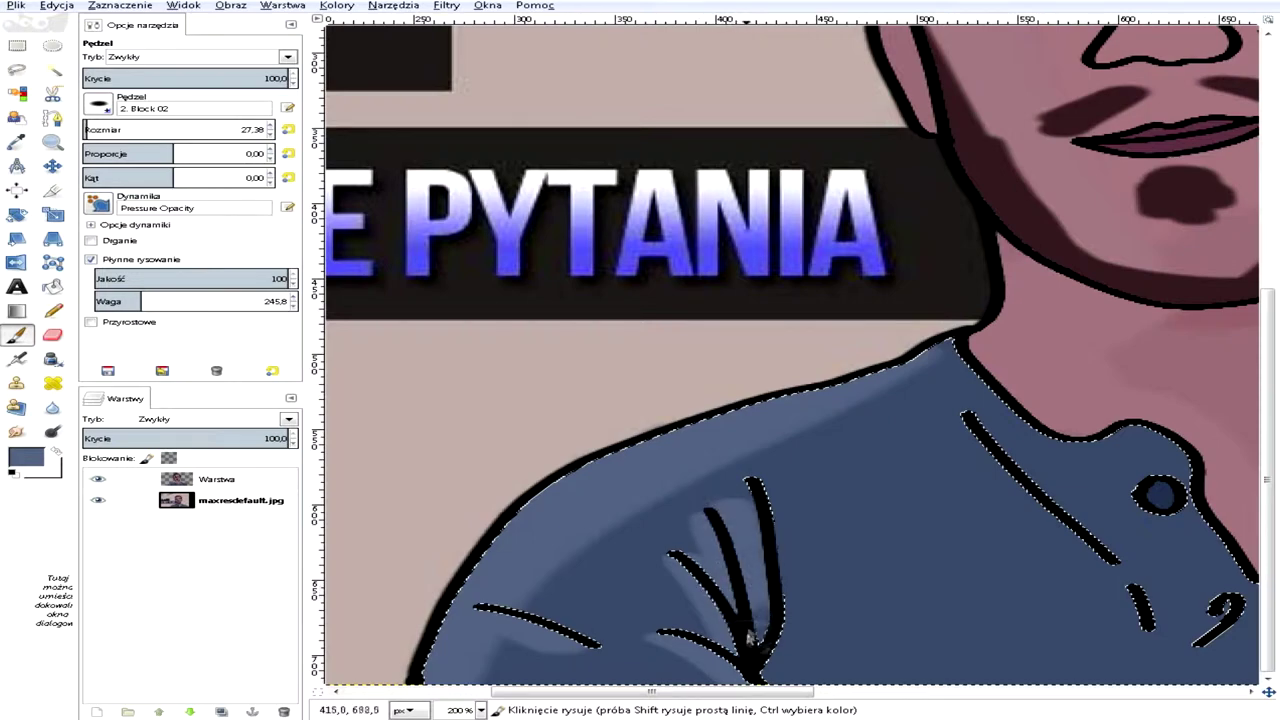
scroll(833, 452, "right", 3)
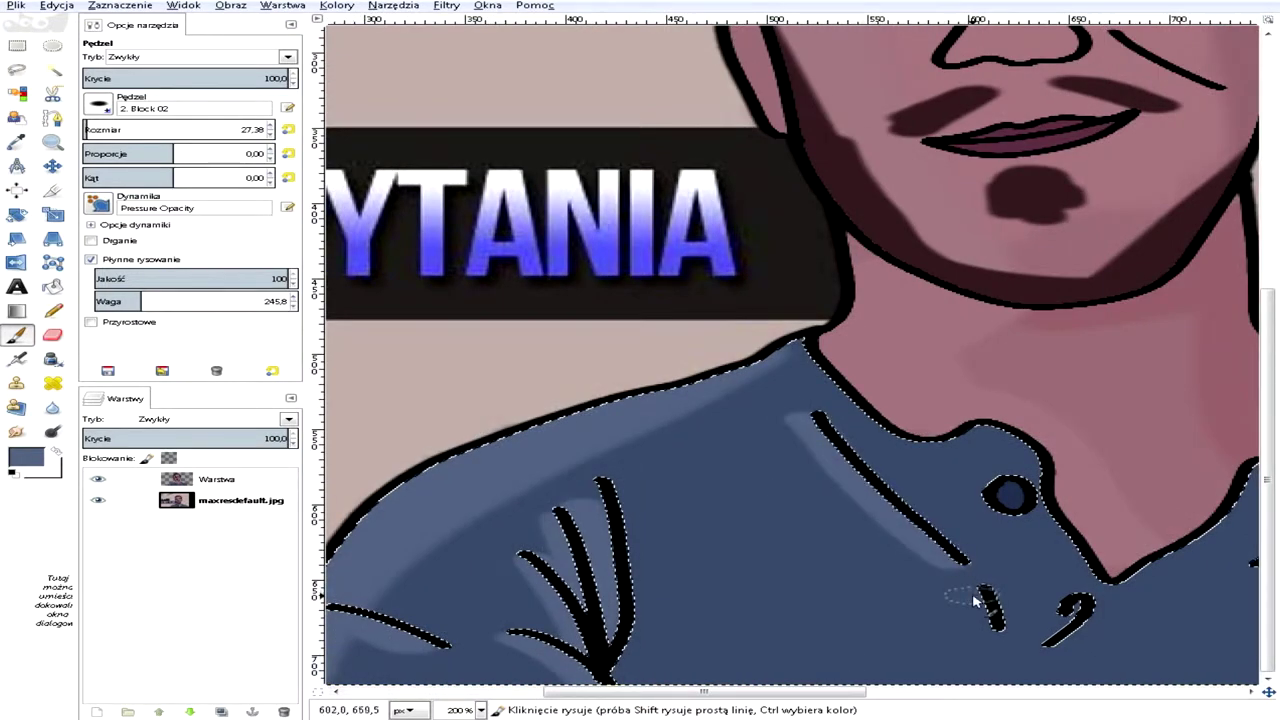
scroll(1104, 619, "right", 5)
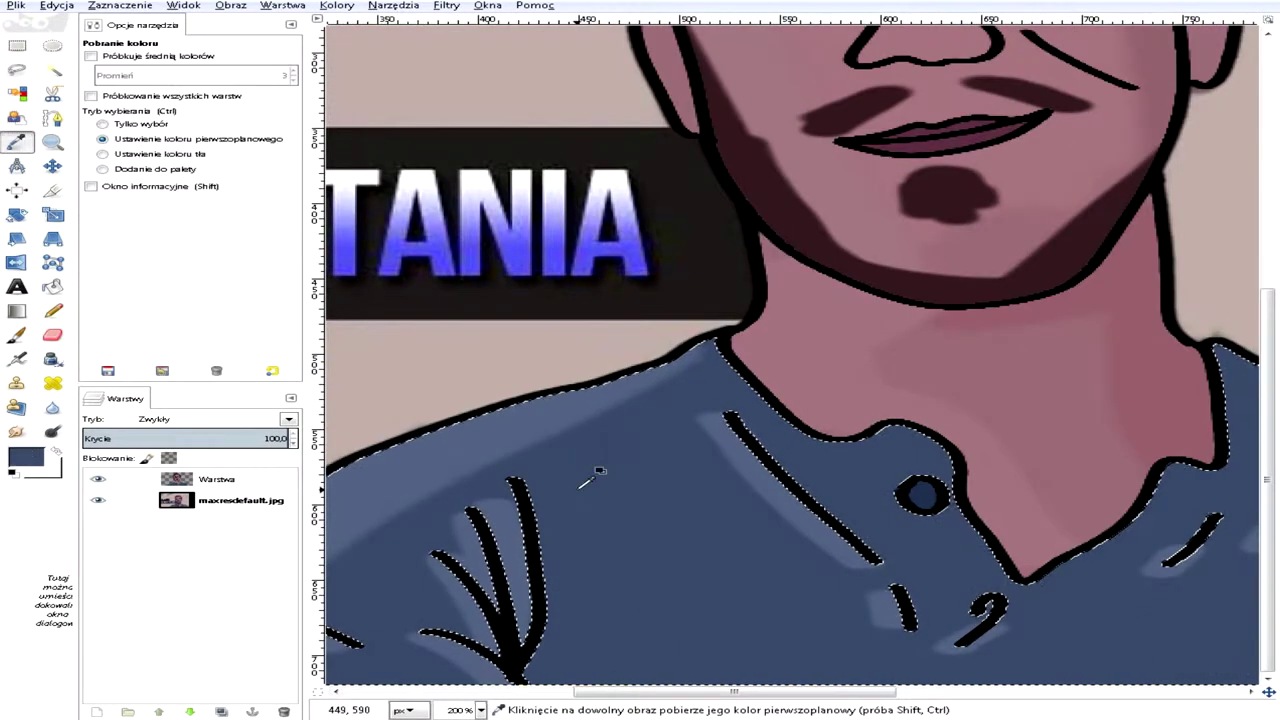
- Sample the shirt's blue, darken it and paint shadows along the opposite shoulder and beside the folds, using brush size 29.38 for the folds
left_click(760, 445)
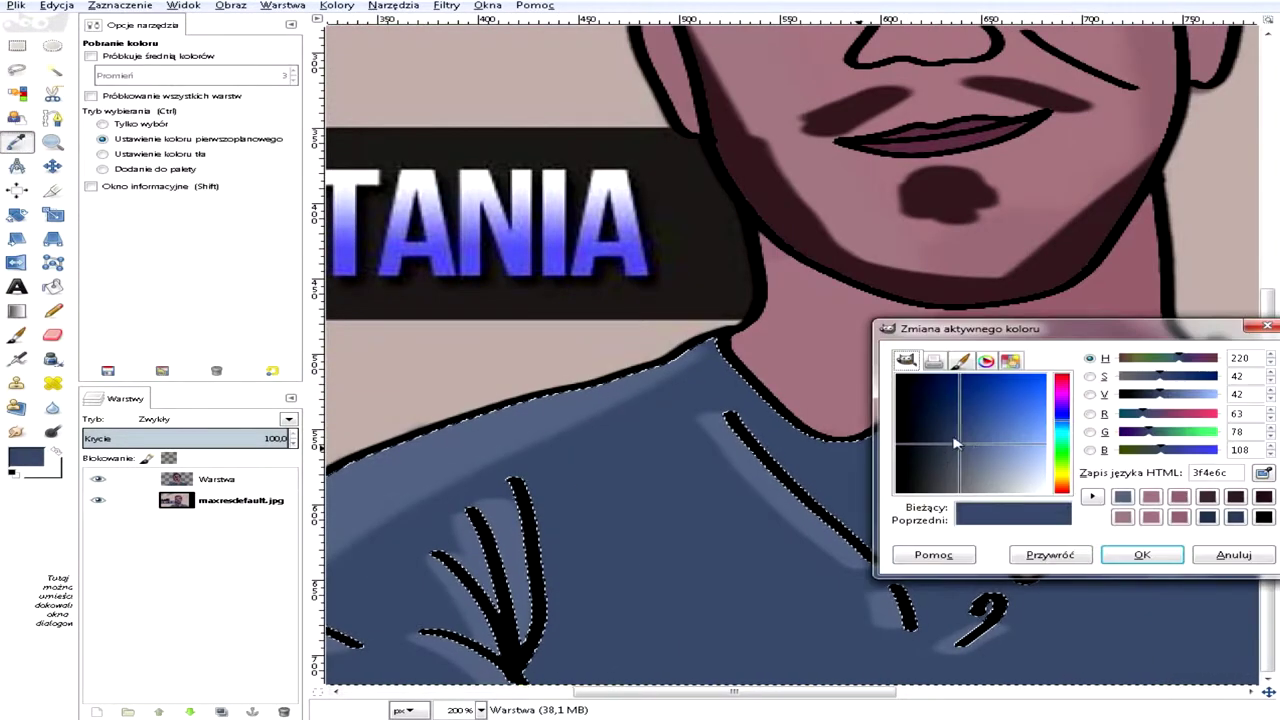
key("p")
scroll(515, 615, "left", 3)
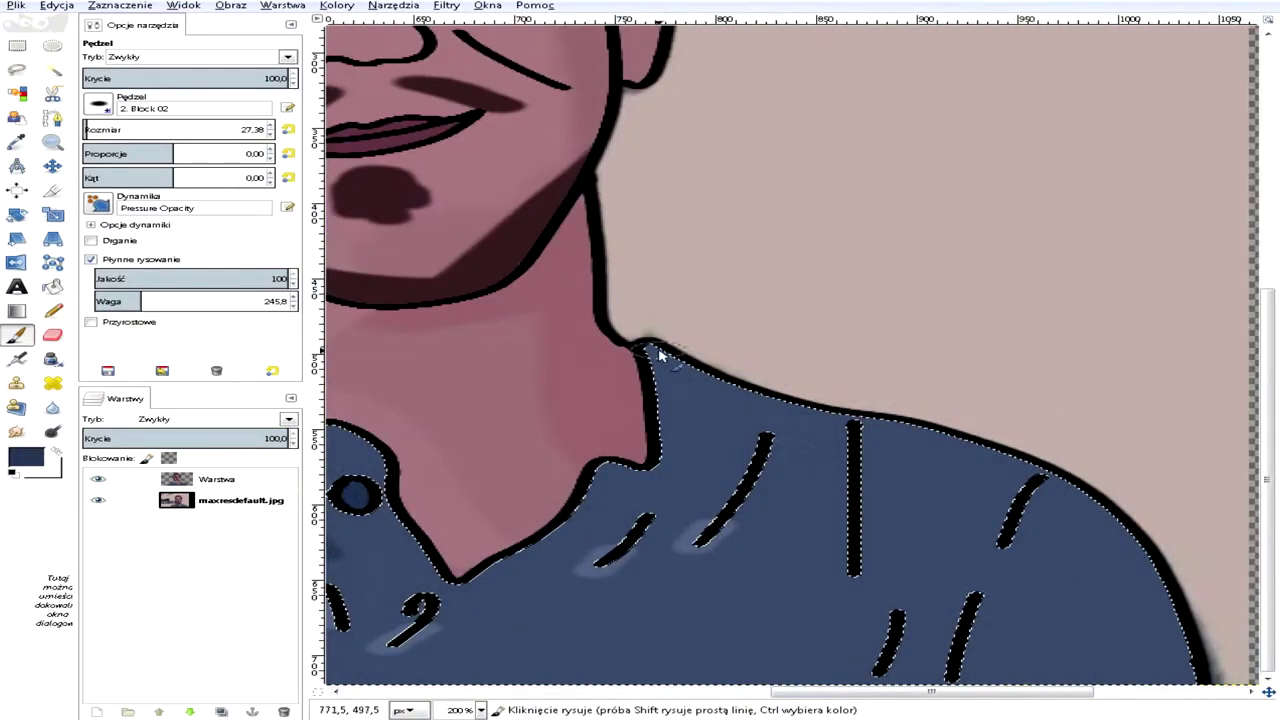
mouse_move(650, 348)
left_mouse_down()
mouse_move(1100, 530)
mouse_move(1195, 680)
left_mouse_up()
scroll(178, 126, "up", 14)
left_click_drag(806, 408, 1140, 549)
left_click(270, 134)
left_click_drag(853, 573, 851, 548)
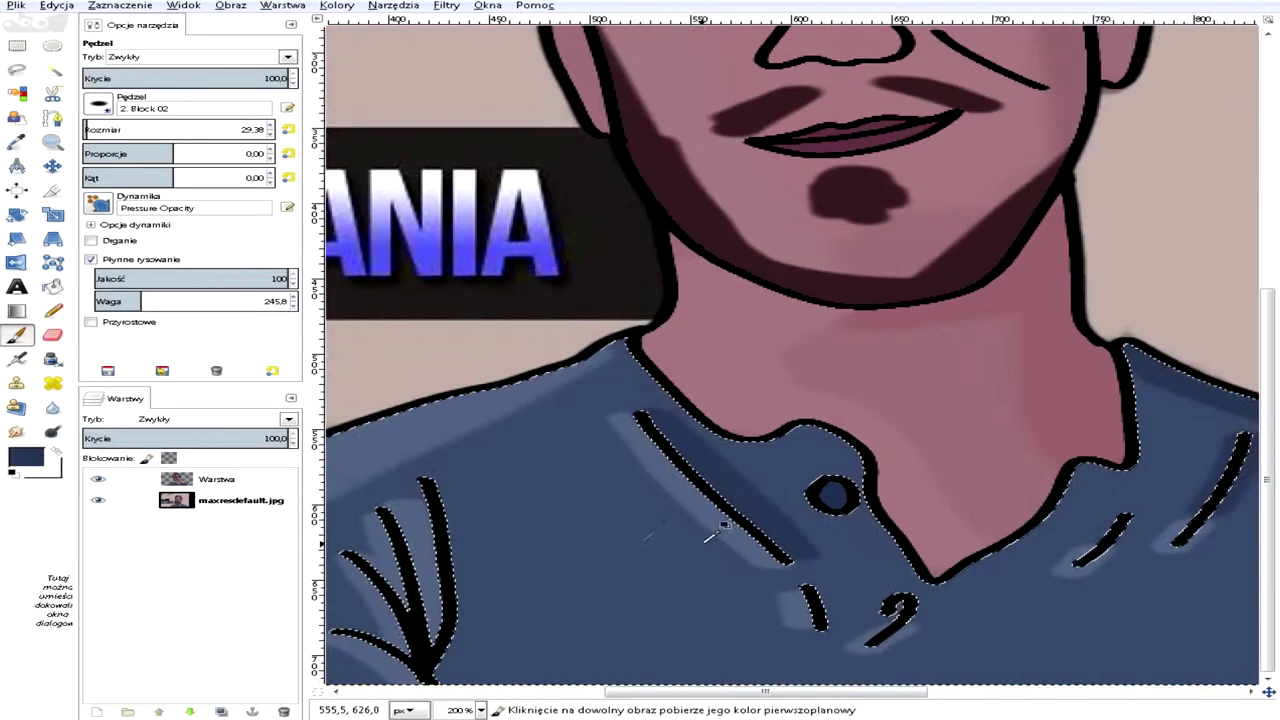
- Clear the shirt selection and hide the maxresdefault.jpg photo layer
right_click(175, 500)
left_click(120, 5)
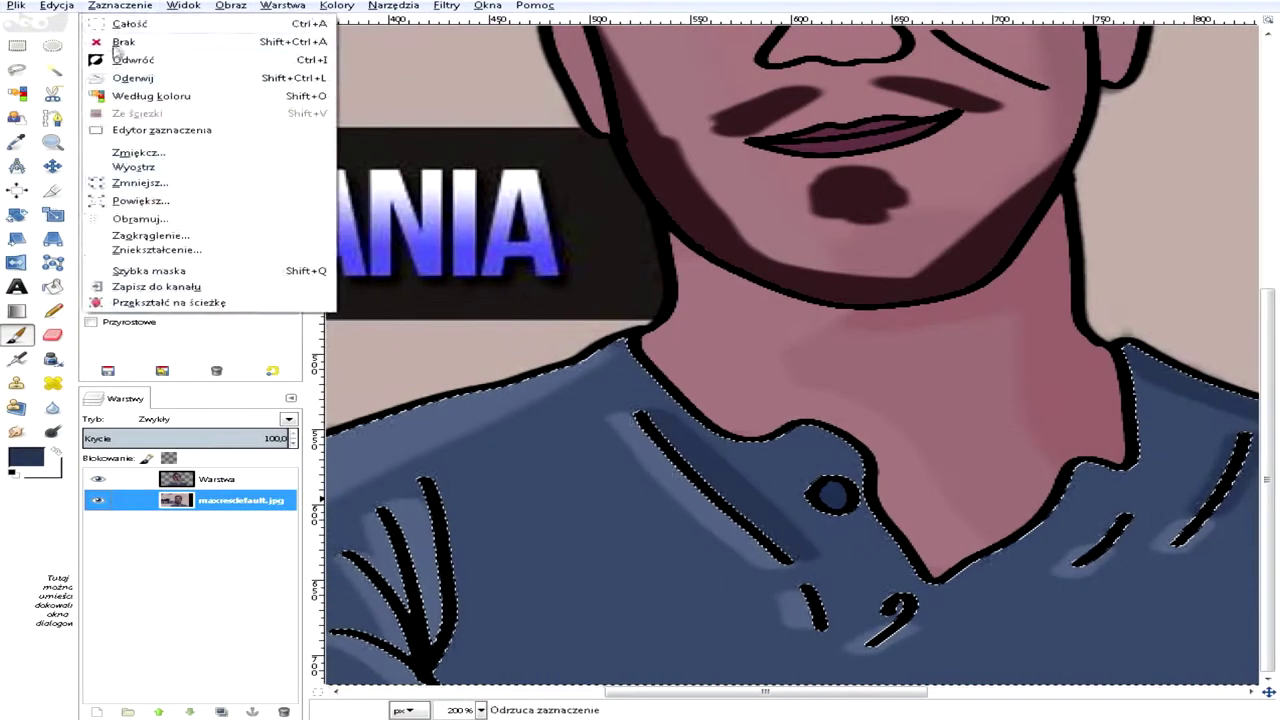
left_click(115, 42)
left_click(98, 500)
- Delete the hidden photo layer and view the whole cartoon on the transparent background
right_click(222, 499)
left_click(286, 211)
scroll(432, 384, "down", 3)
scroll(432, 384, "up", 1)
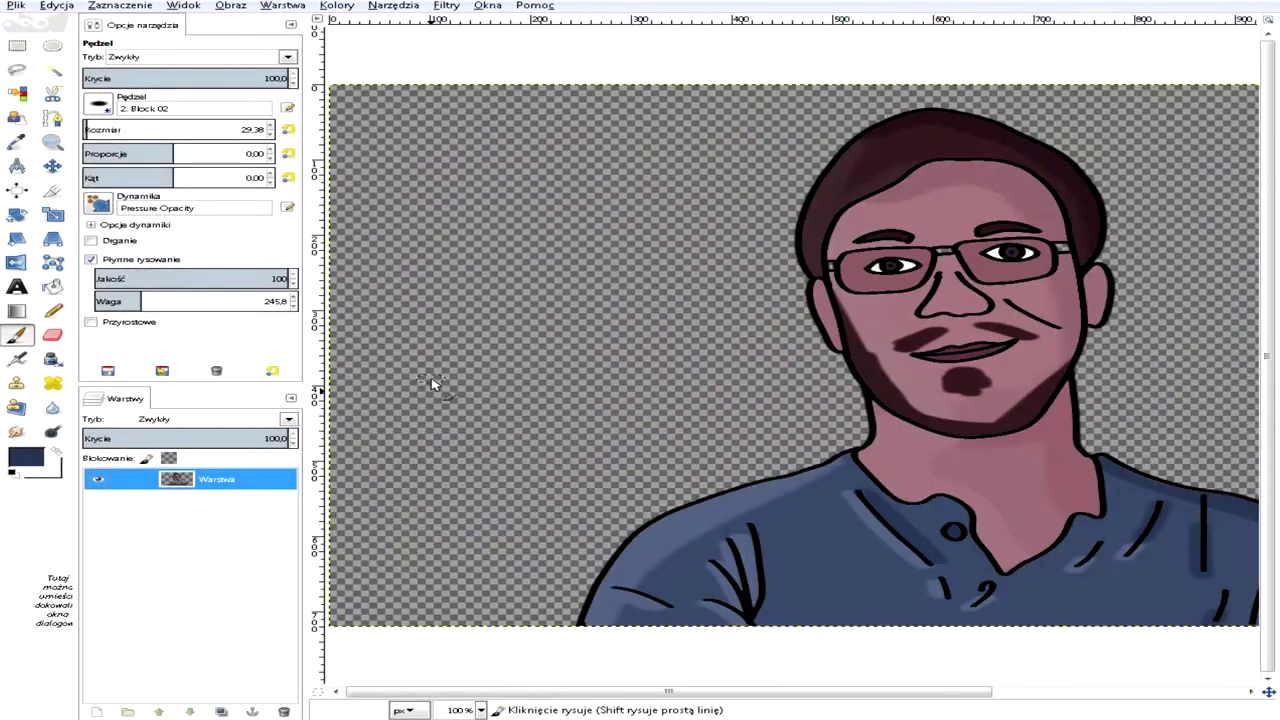
- Try to fuzzy-select the transparent gap at the glasses' temple, lowering the threshold to 21.1
left_click(53, 70)
left_click(827, 266)
key("ctrl+z")
scroll(930, 388, "up", 1)
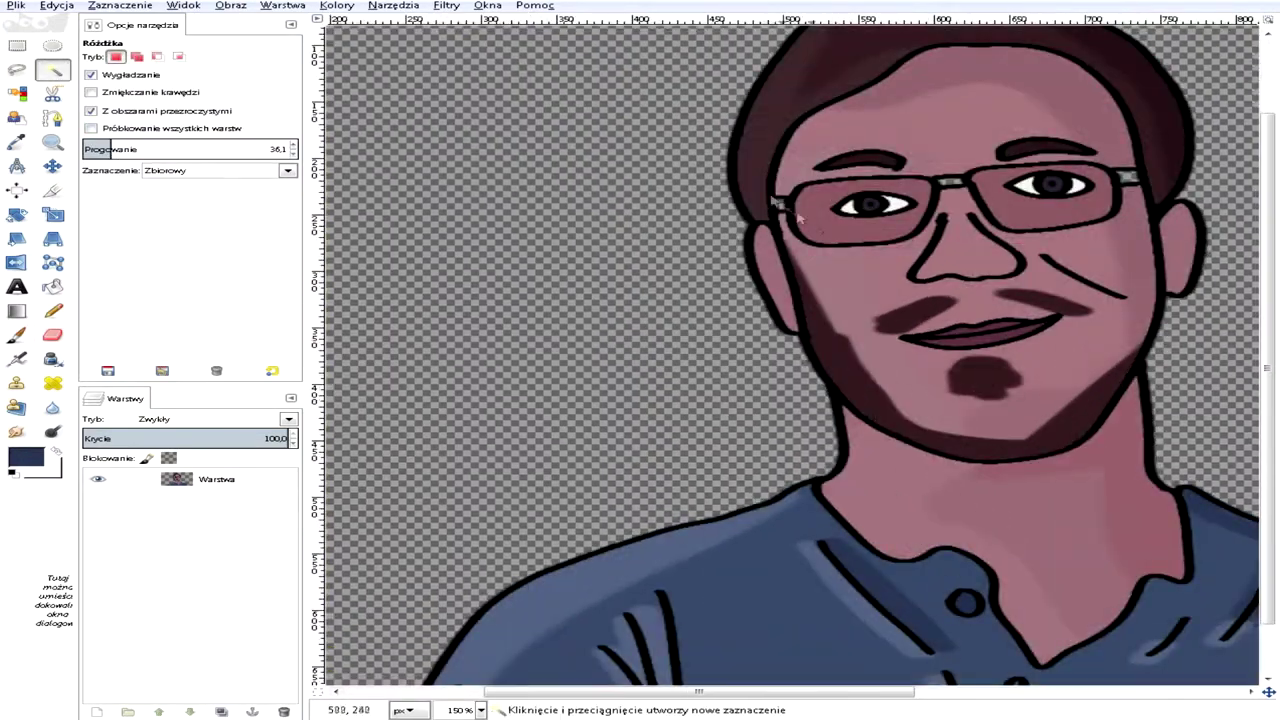
scroll(782, 203, "up", 1)
left_click(785, 206)
left_click(57, 5)
left_click(70, 25)
left_click(99, 148)
left_click(775, 202)
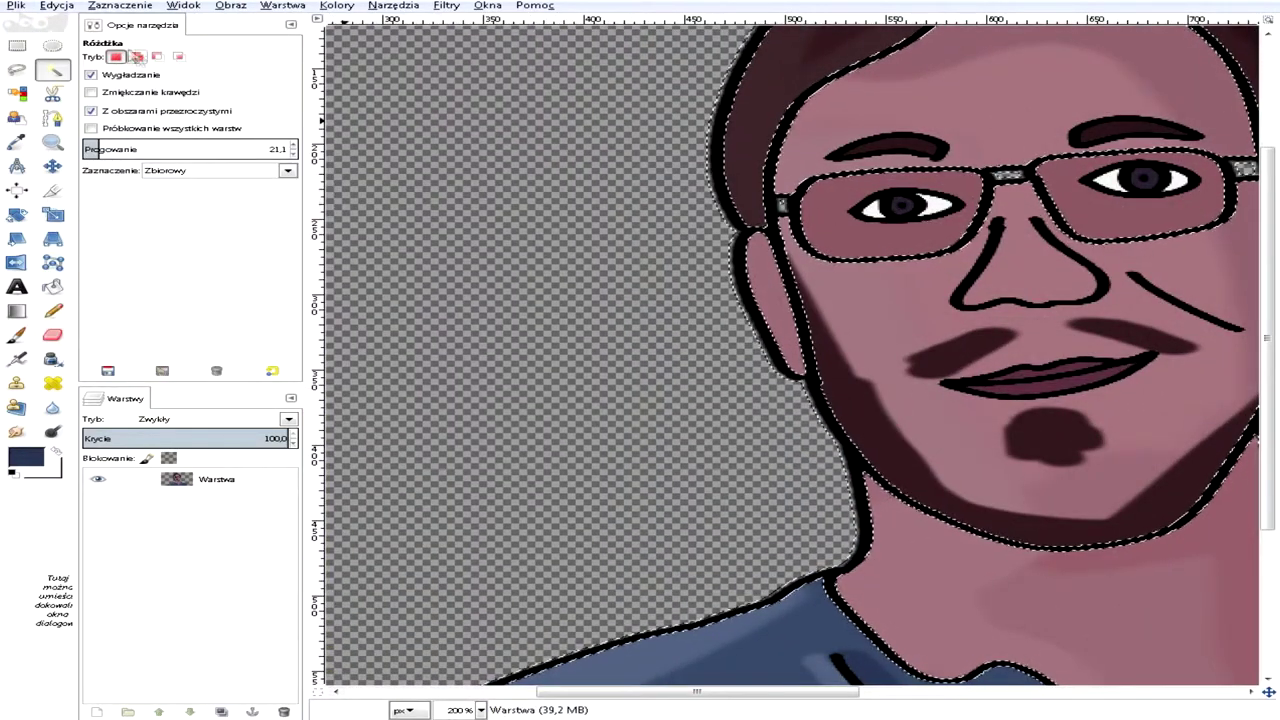
left_click(57, 5)
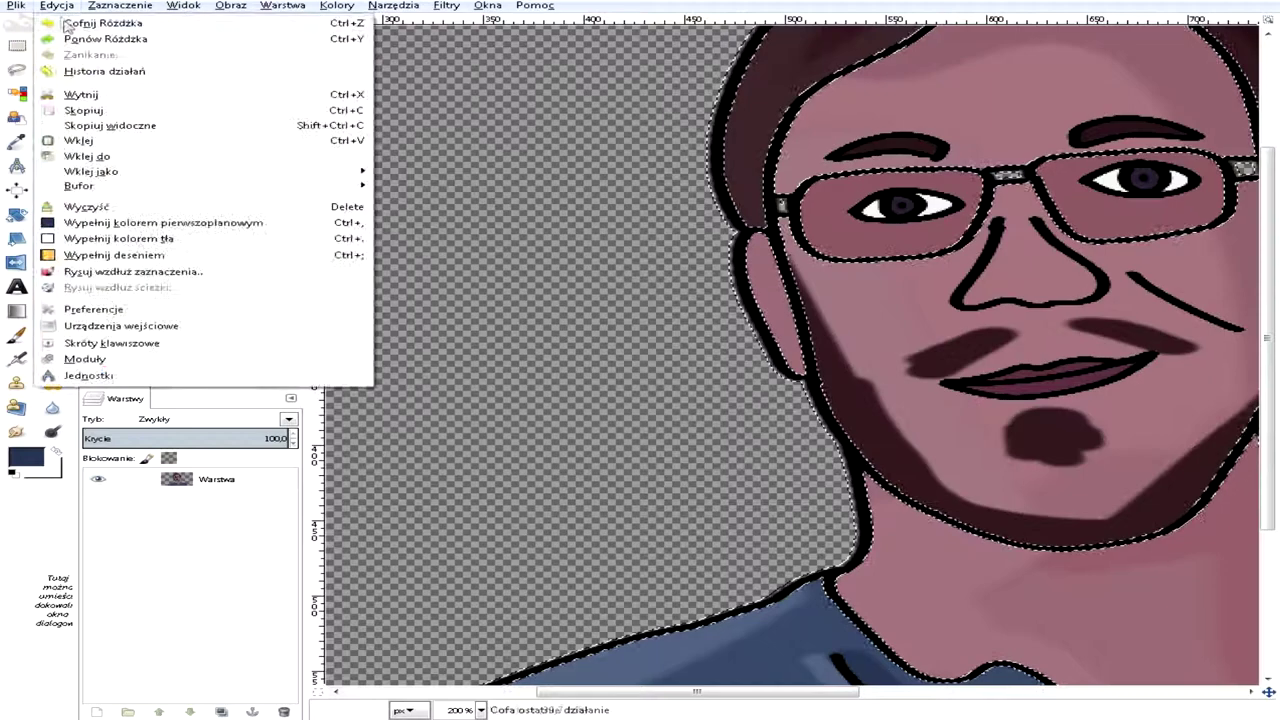
left_click(100, 23)
- Try to fuzzy-select the transparent gap in the glasses' bridge in add mode with a threshold of 187.8
left_click(112, 6)
left_click(130, 58)
scroll(884, 385, "up", 2)
scroll(1143, 295, "up", 2)
left_click(1134, 316)
key("ctrl+z")
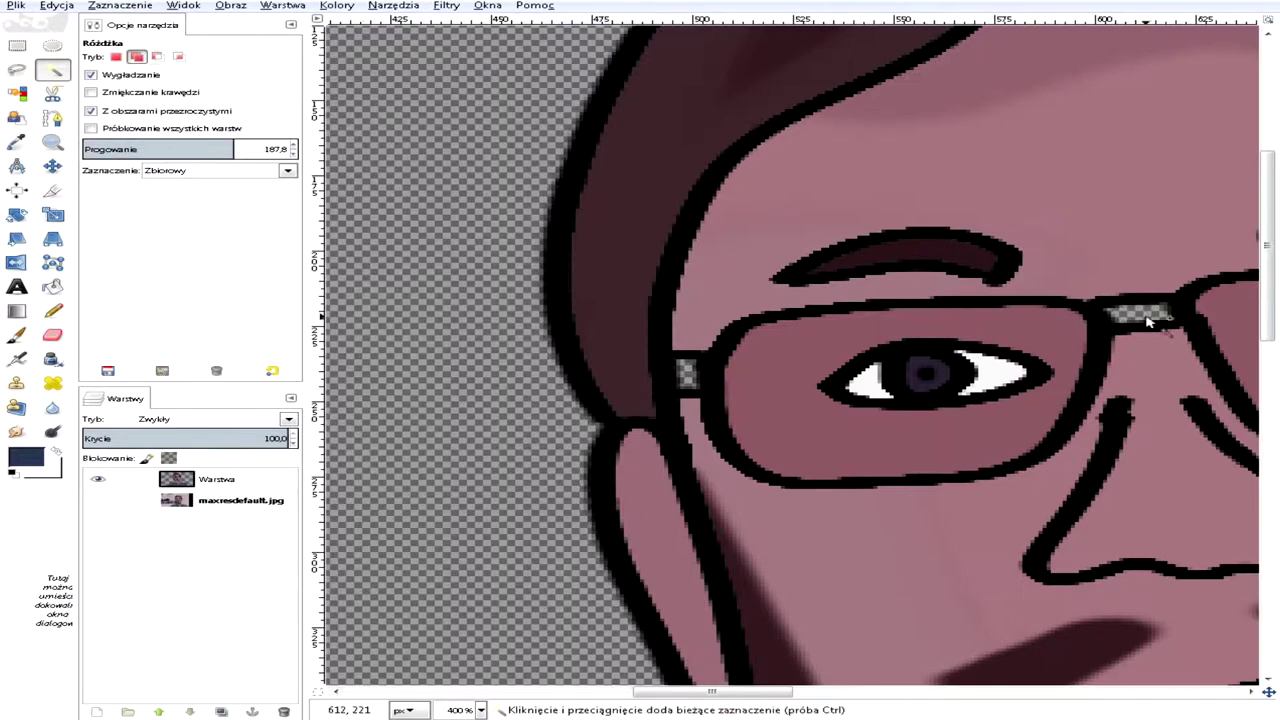
- Delete the maxresdefault.jpg photo layer
left_click(240, 500)
right_click(180, 500)
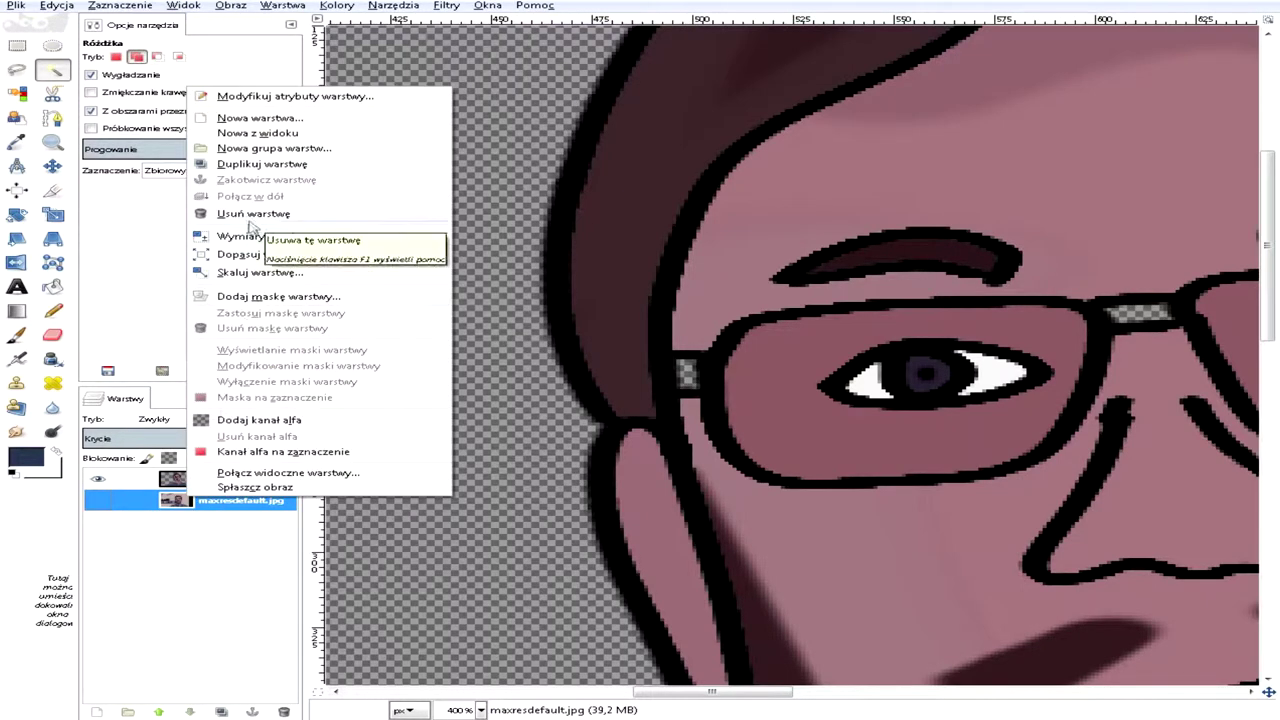
left_click(230, 226)
left_click_drag(216, 147, 191, 148)
left_click(695, 379)
left_click(119, 6)
left_click(108, 44)
- Set the foreground colour to black (000000) and fill the transparent gaps in the glasses frame with the brush at size 7
left_click(16, 335)
left_click(26, 457)
left_click(900, 492)
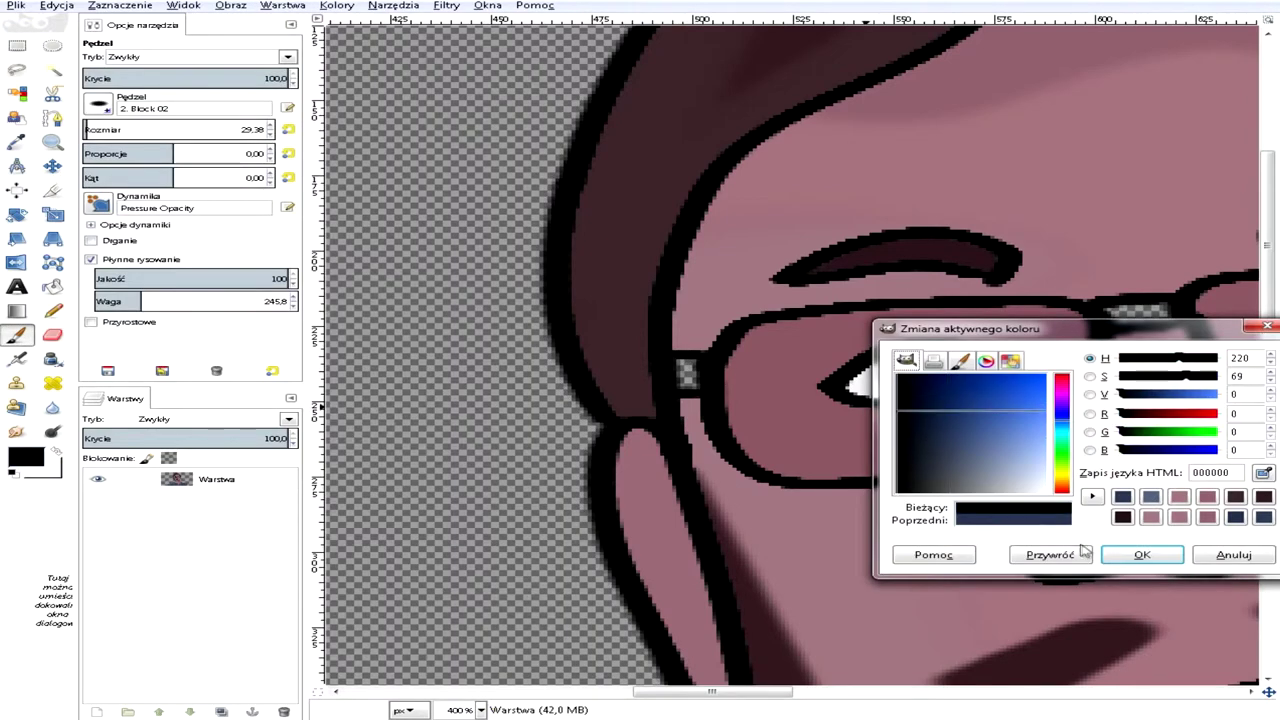
left_click(1142, 555)
type("7")
key("Return")
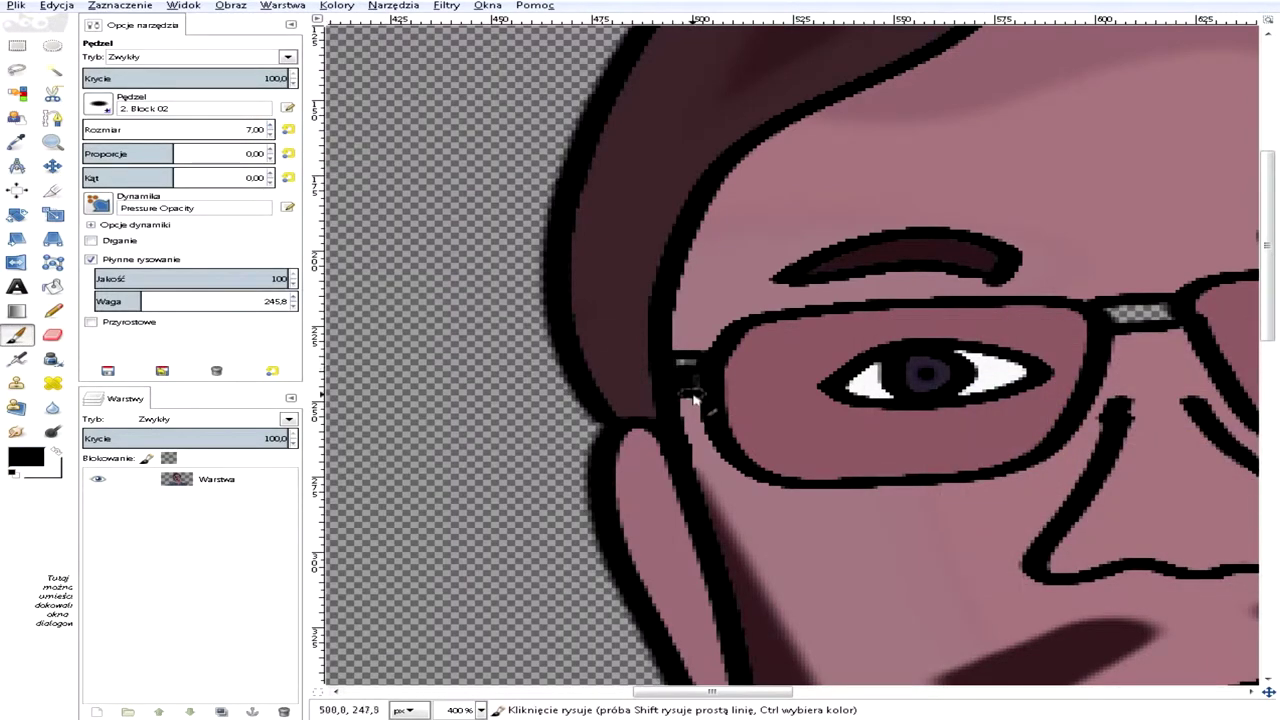
scroll(686, 365, "right", 5)
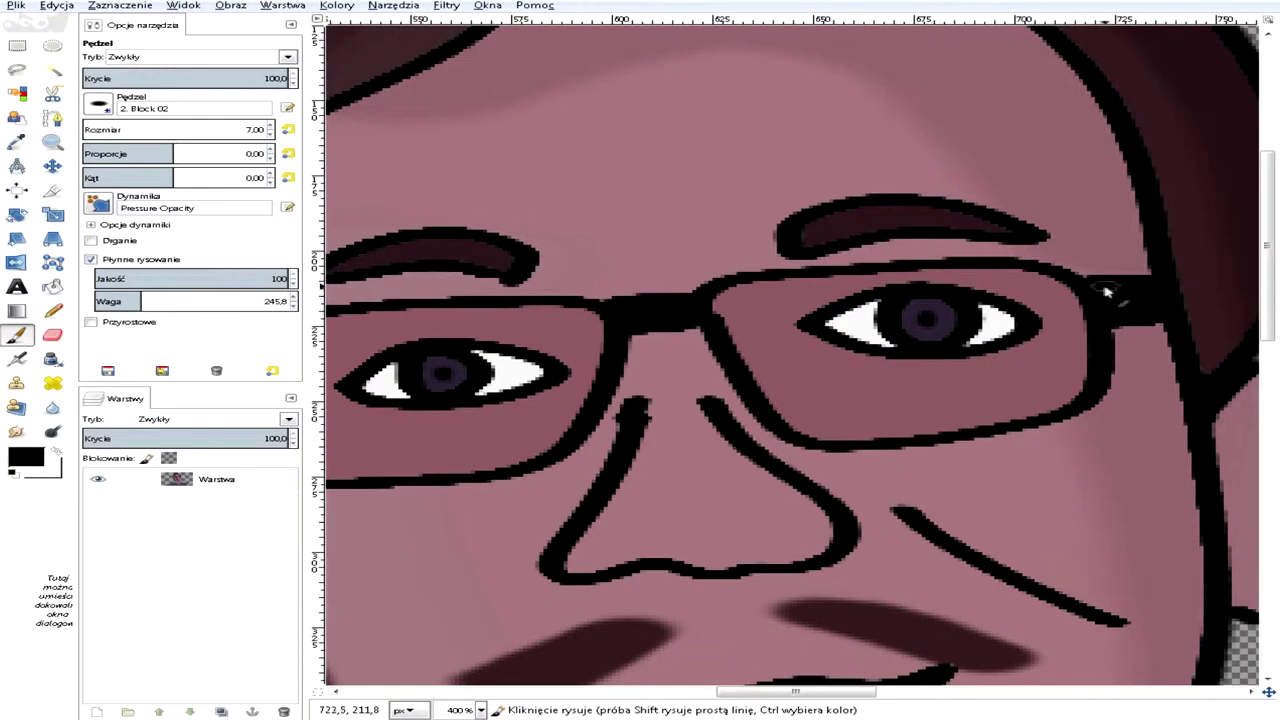
- Open the oil paint filter (Farba olejna) for the Warstwa layer
left_click(230, 479)
scroll(586, 471, "down", 5)
left_click(446, 6)
mouse_move(521, 196)
left_click(770, 193)
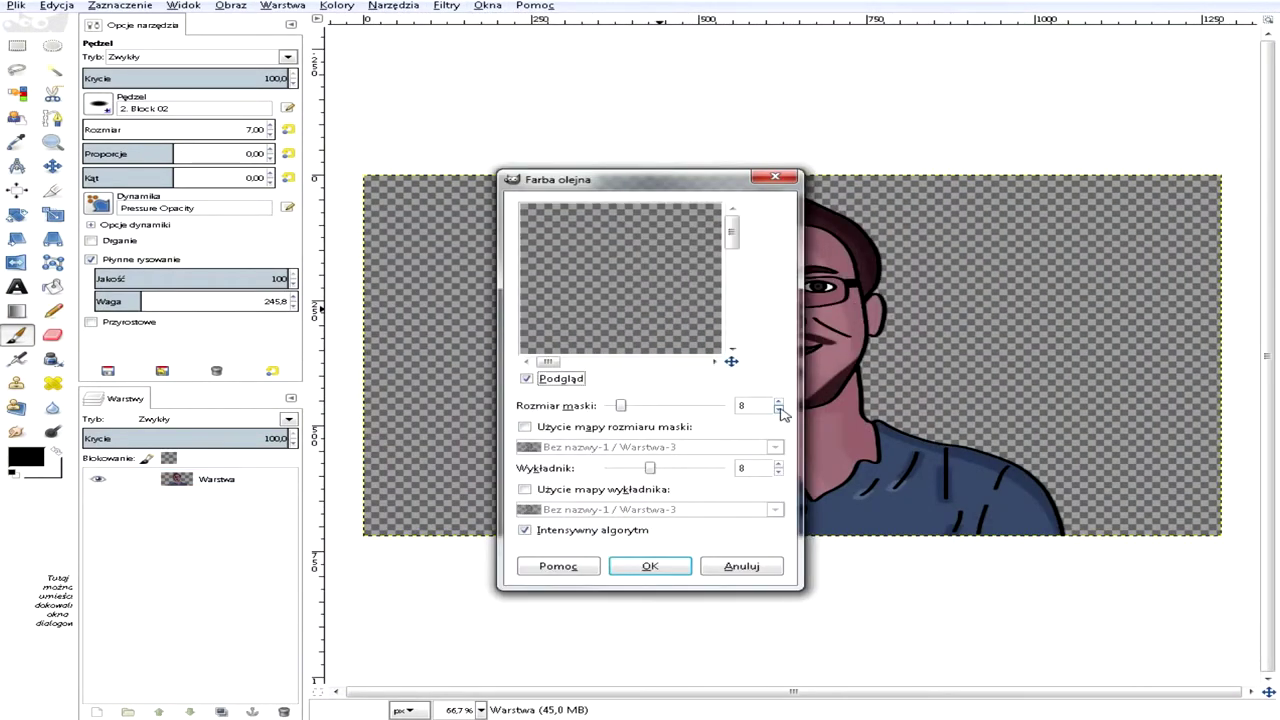